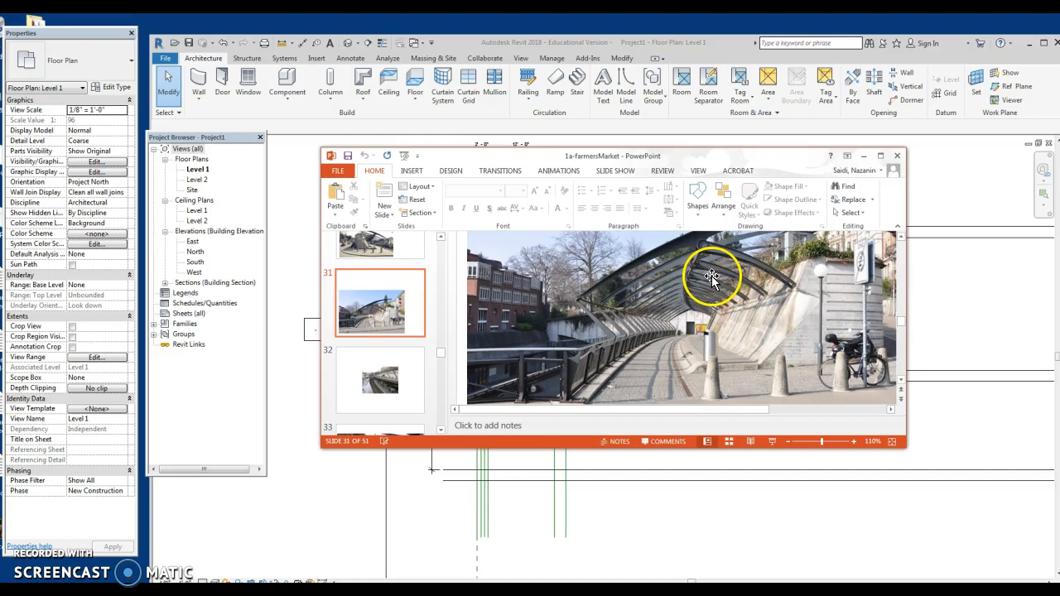
Step: Switch from the reference photo to Revit and examine the line layout and spacing dimensions in the Level 1 plan
left_click(865, 158)
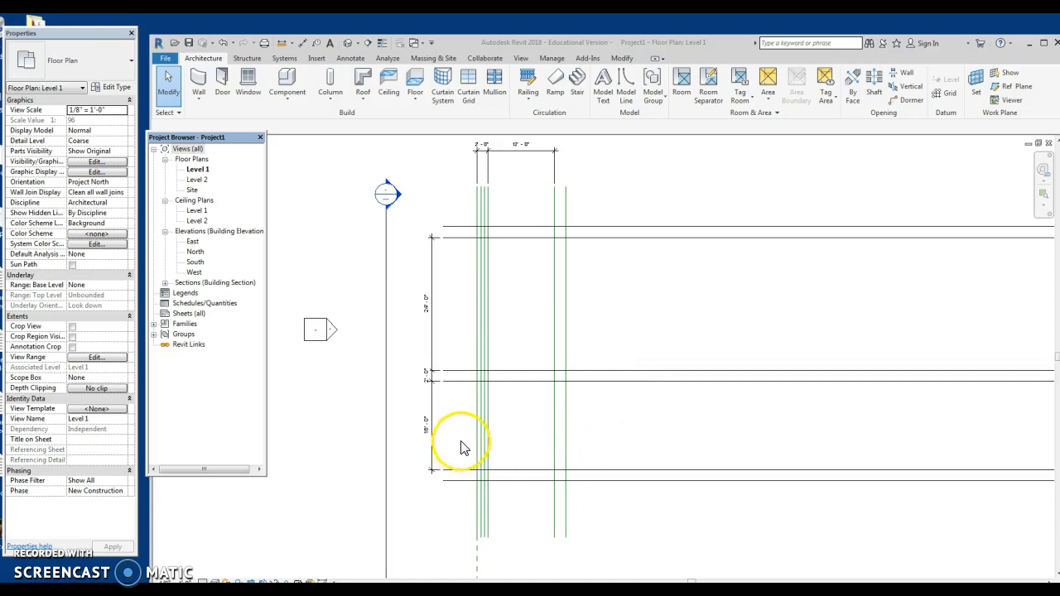
scroll(462, 443, "up", 3)
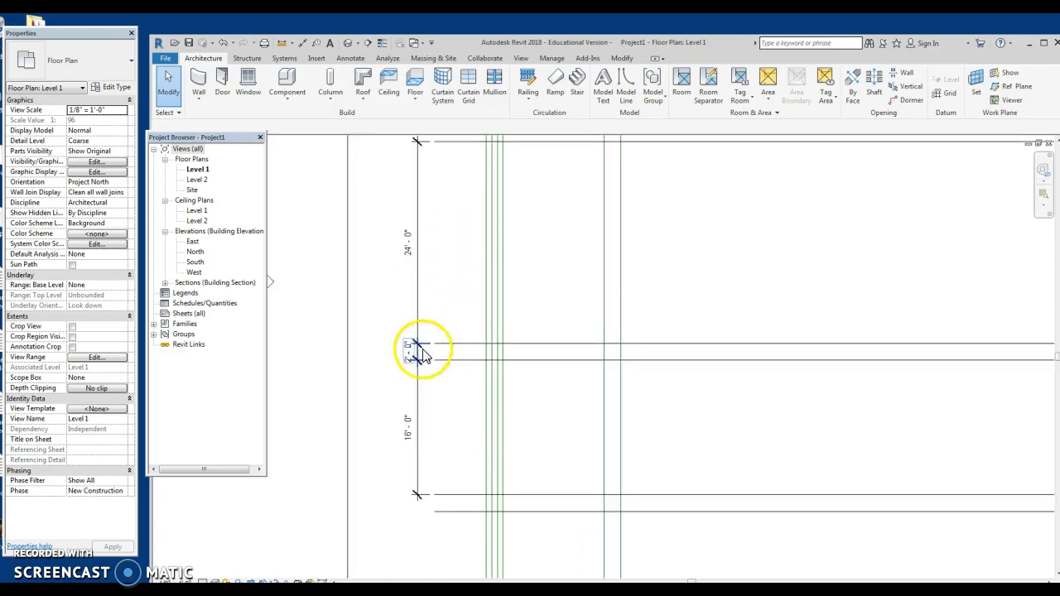
scroll(442, 402, "down", 3)
scroll(483, 248, "up", 2)
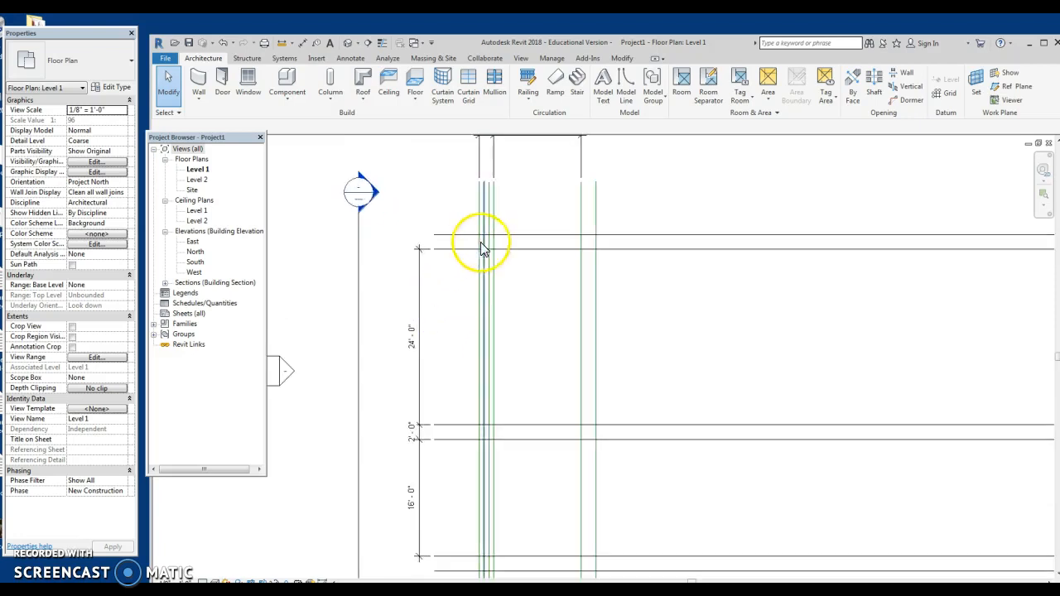
scroll(442, 324, "down", 1)
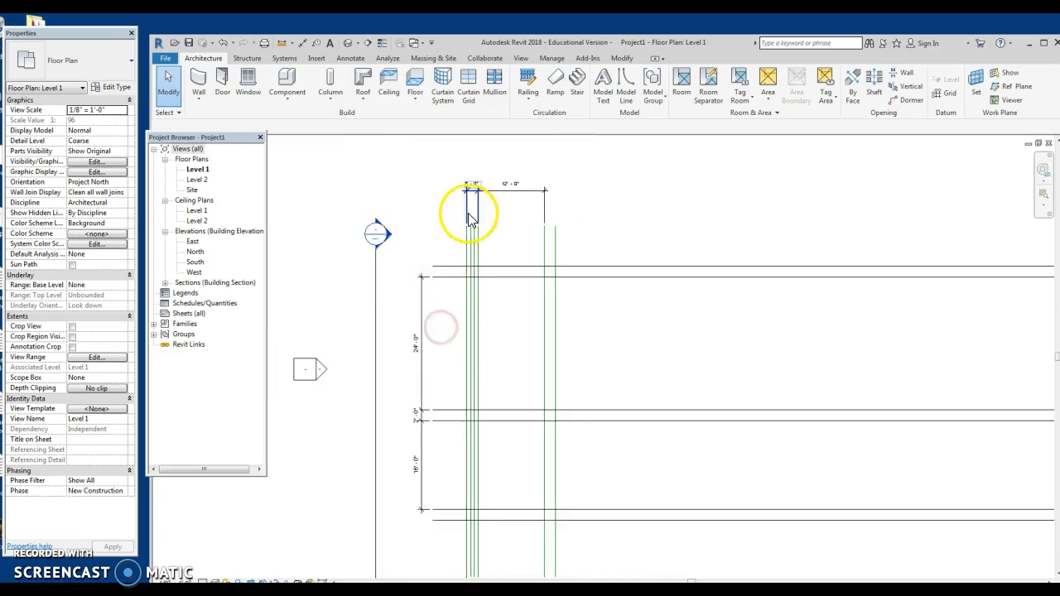
scroll(585, 371, "down", 2)
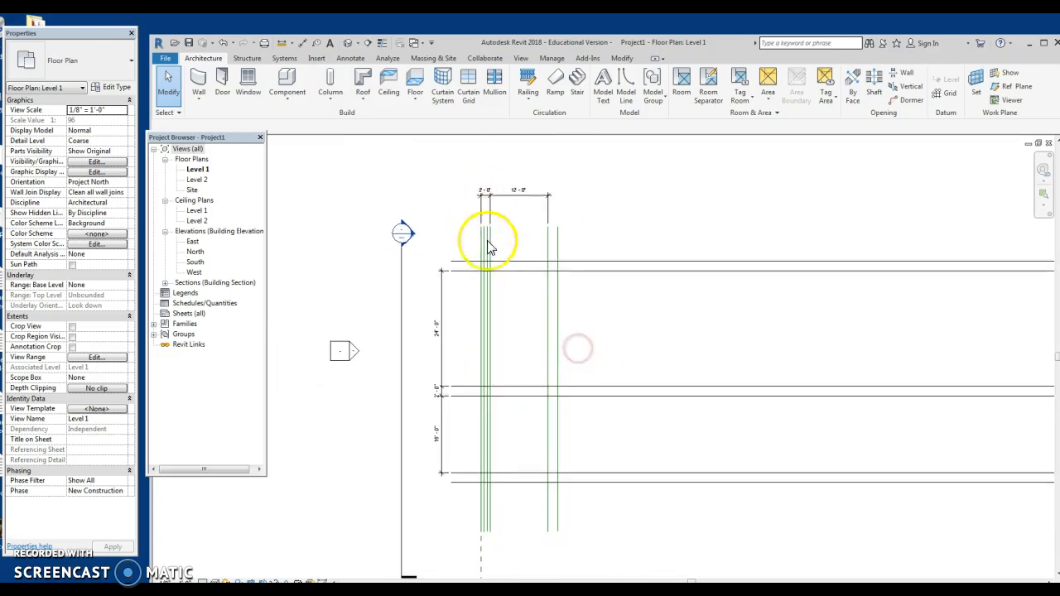
scroll(488, 248, "up", 2)
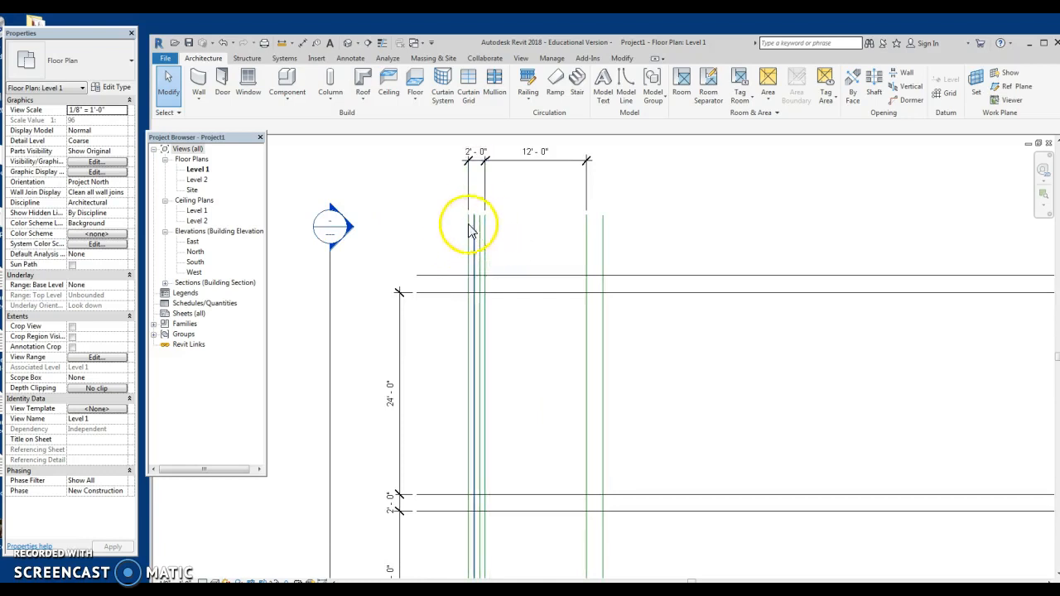
scroll(493, 255, "down", 3)
middle_click_drag(508, 470, 507, 404)
Step: Copy the rightmost pair of vertical lines three times to the right in Multiple mode, repeating the existing bay spacing
left_click(531, 463)
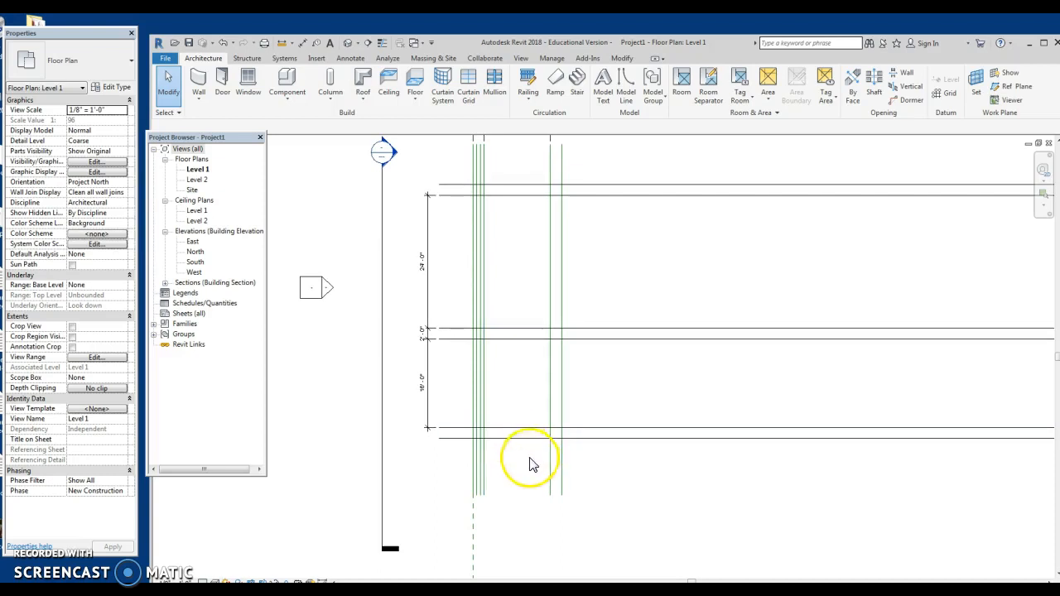
left_click_drag(593, 502, 530, 483)
left_click(380, 96)
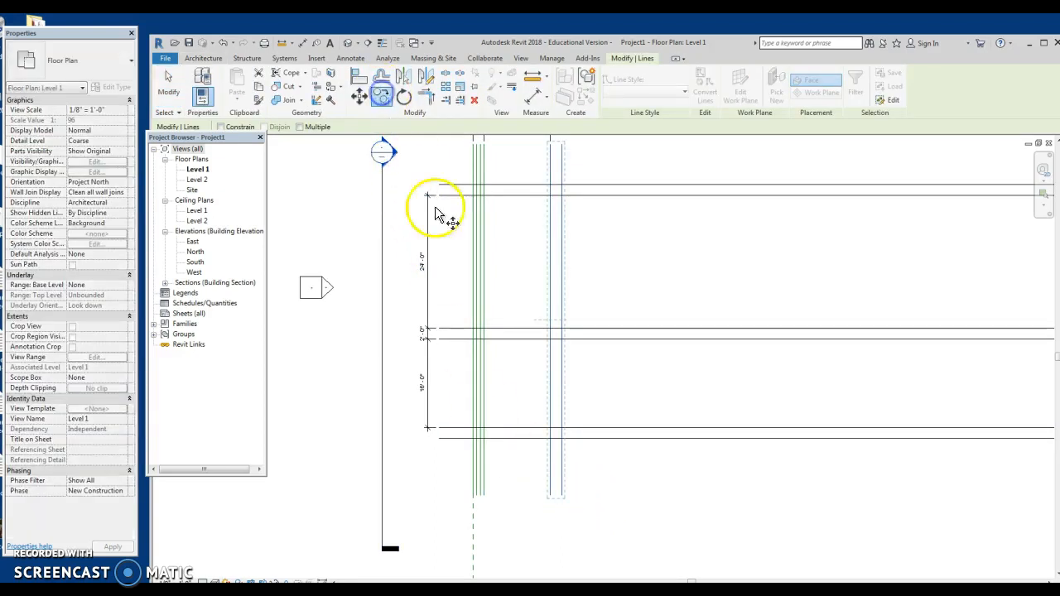
left_click(298, 128)
left_click(484, 497)
left_click(561, 494)
left_click(640, 494)
left_click(715, 497)
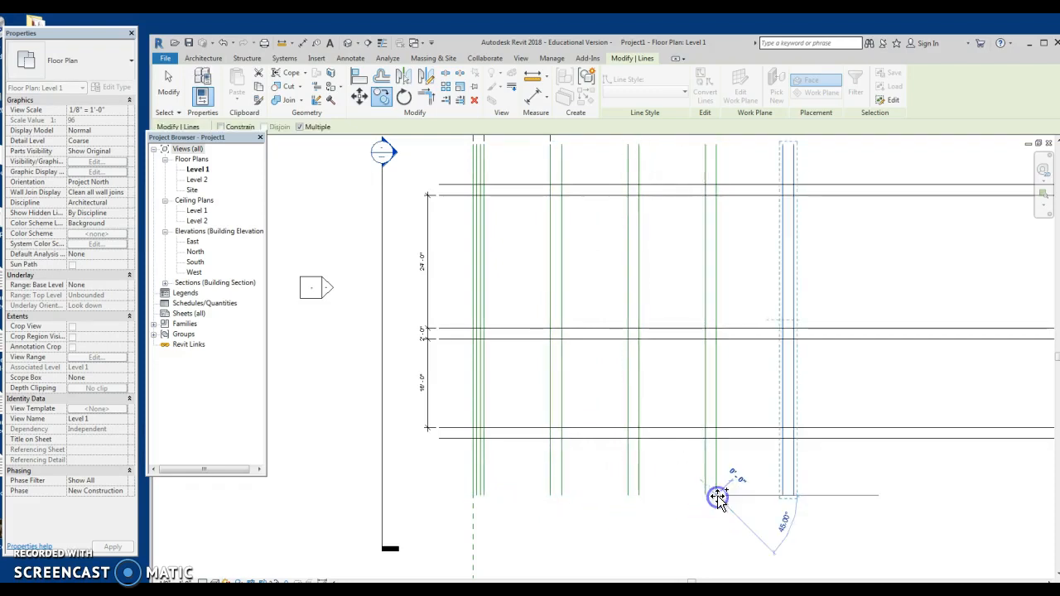
key("Escape")
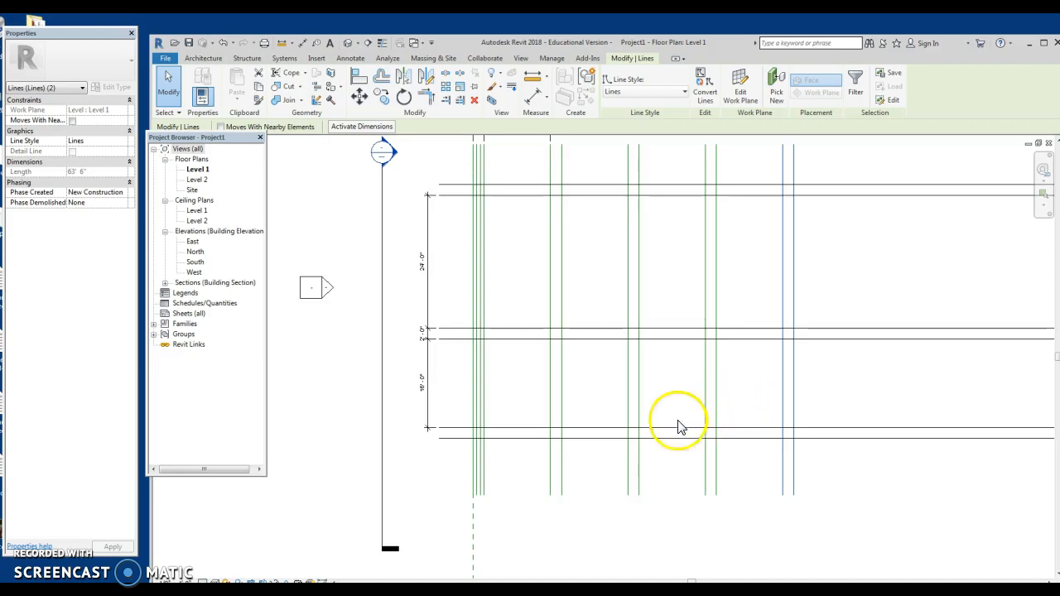
Step: Open the Section 1 view and raise the upper edge of its crop region above Level 2
left_click(472, 534)
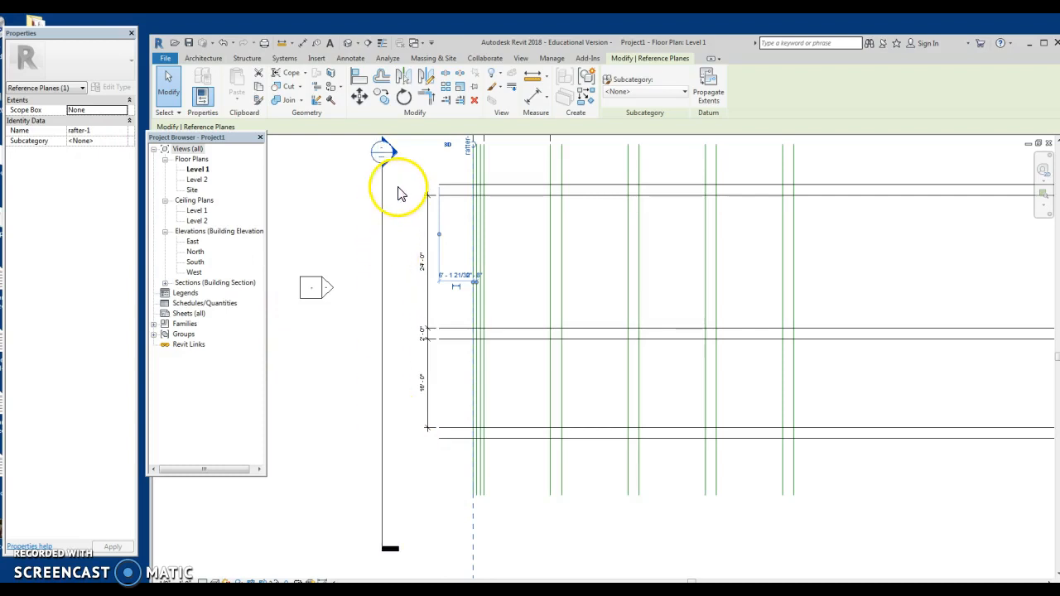
left_click(165, 283)
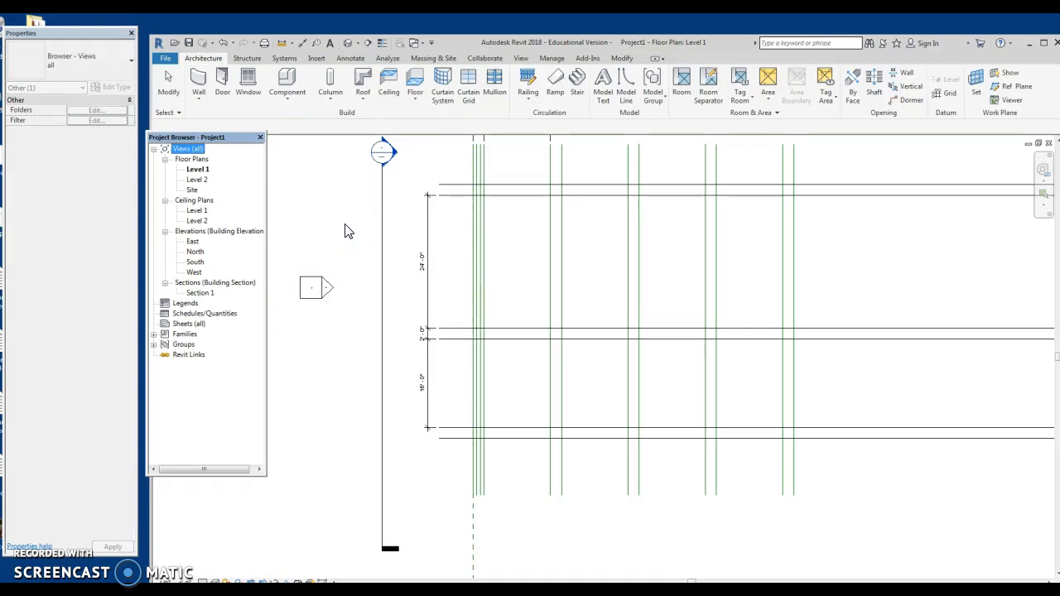
double_click(395, 157)
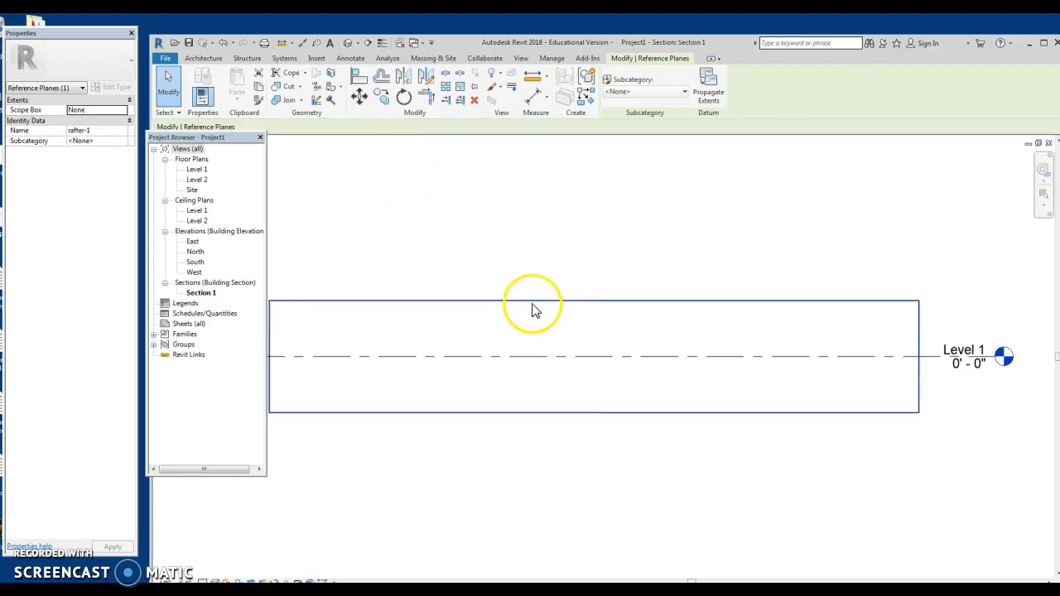
left_click(535, 301)
left_click_drag(594, 302, 594, 192)
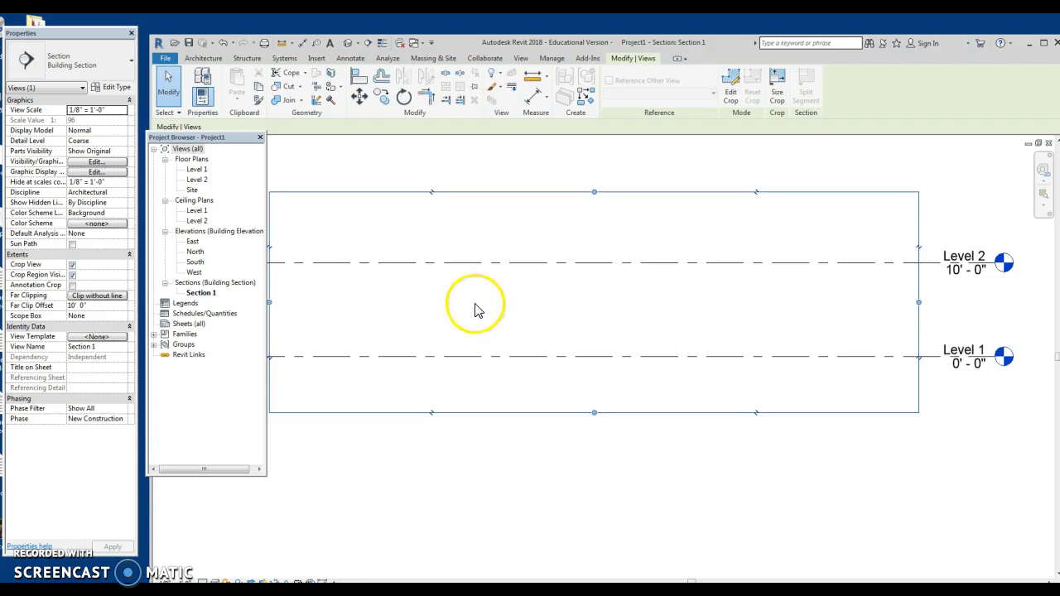
Step: In the Level 1 plan, draw a 2' long Generic - 8" architectural wall on the last vertical line, between the upper pair of horizontal lines
double_click(197, 169)
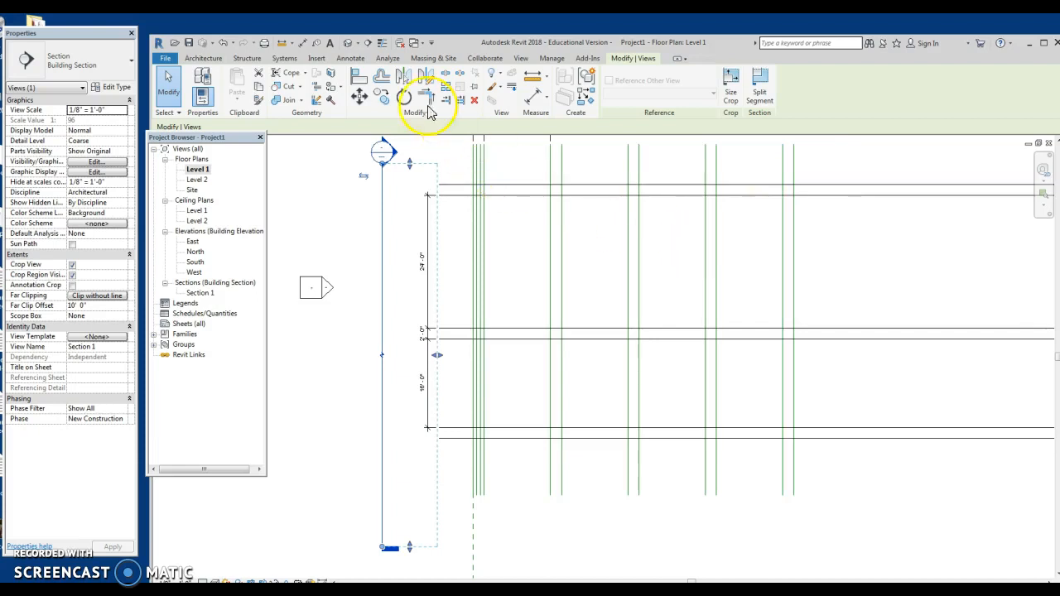
left_click(198, 62)
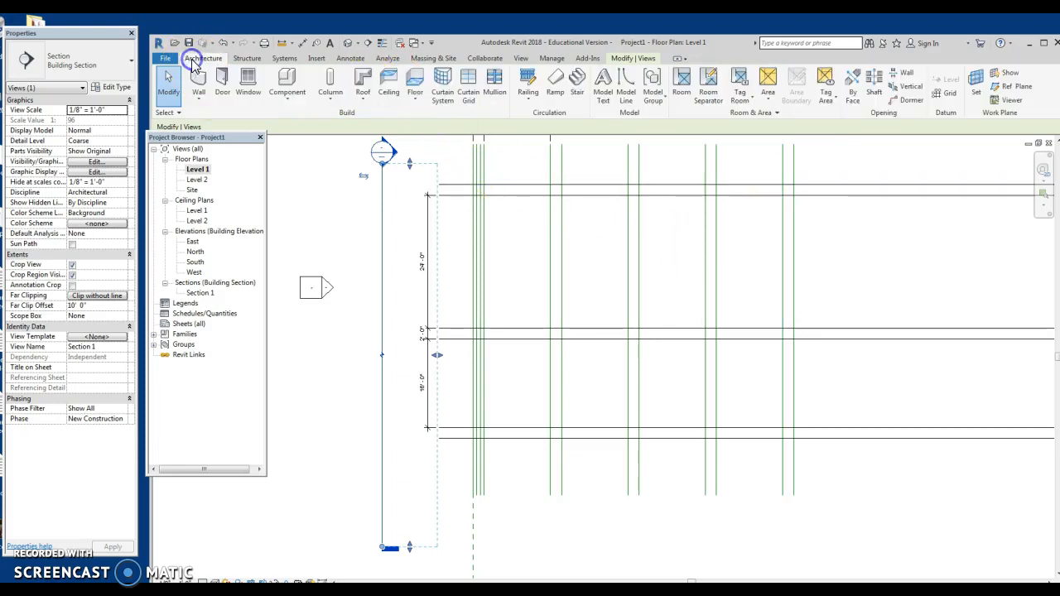
left_click(200, 101)
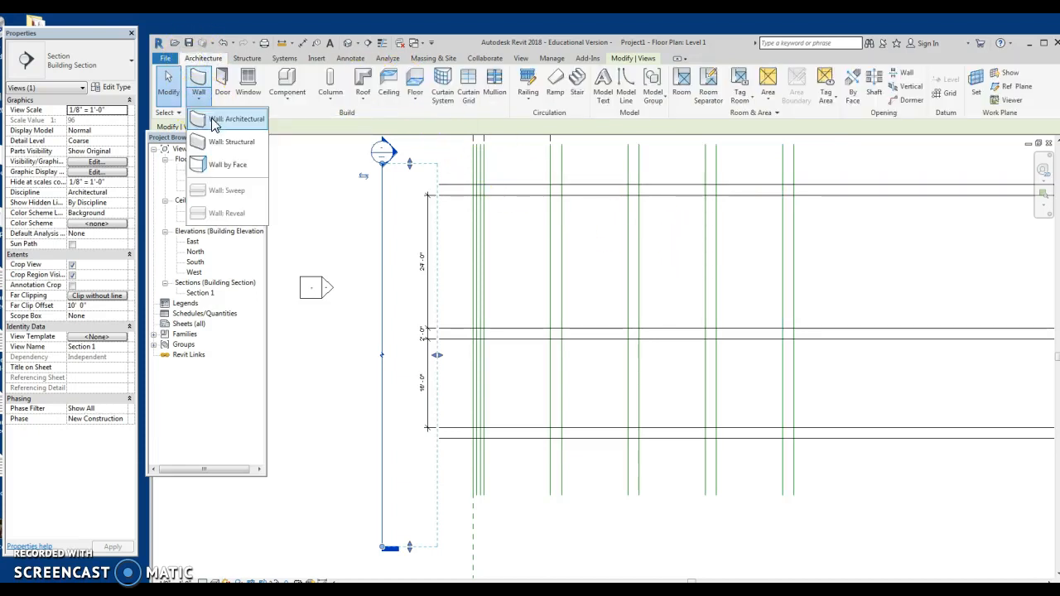
left_click(217, 118)
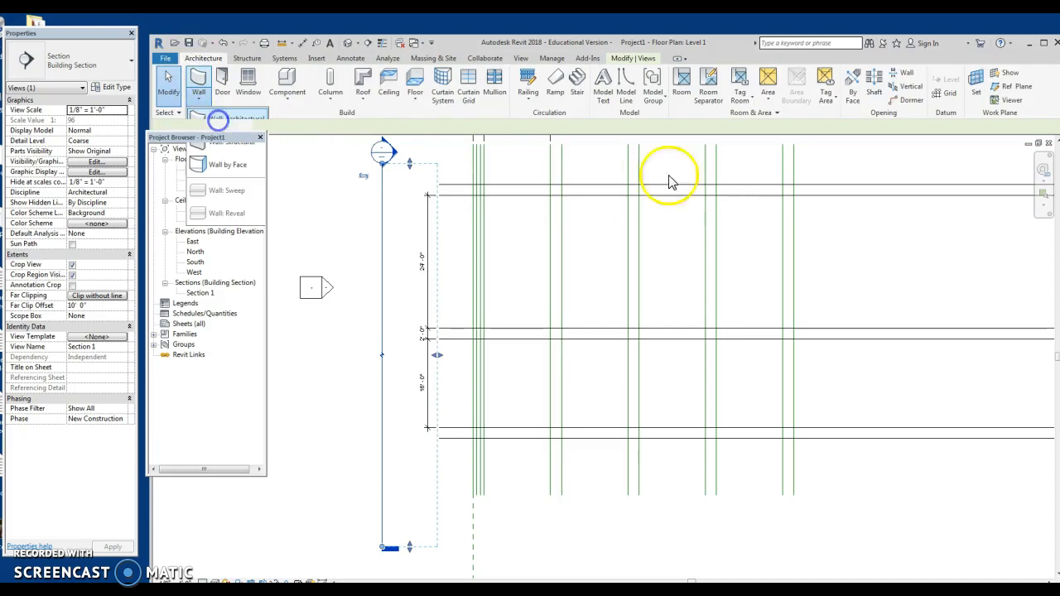
left_click(794, 188)
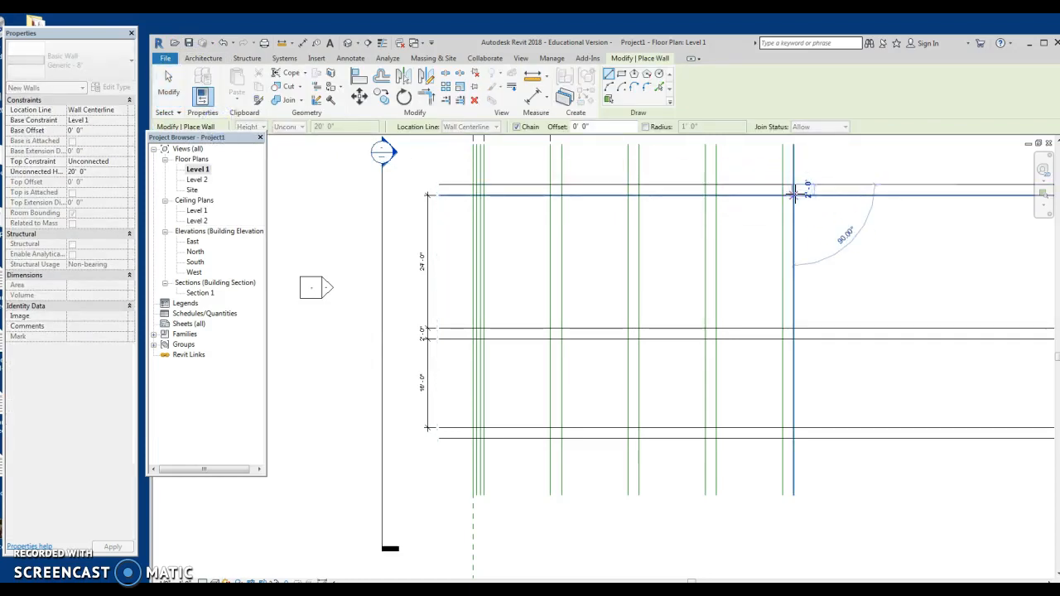
left_click(793, 195)
key("Escape")
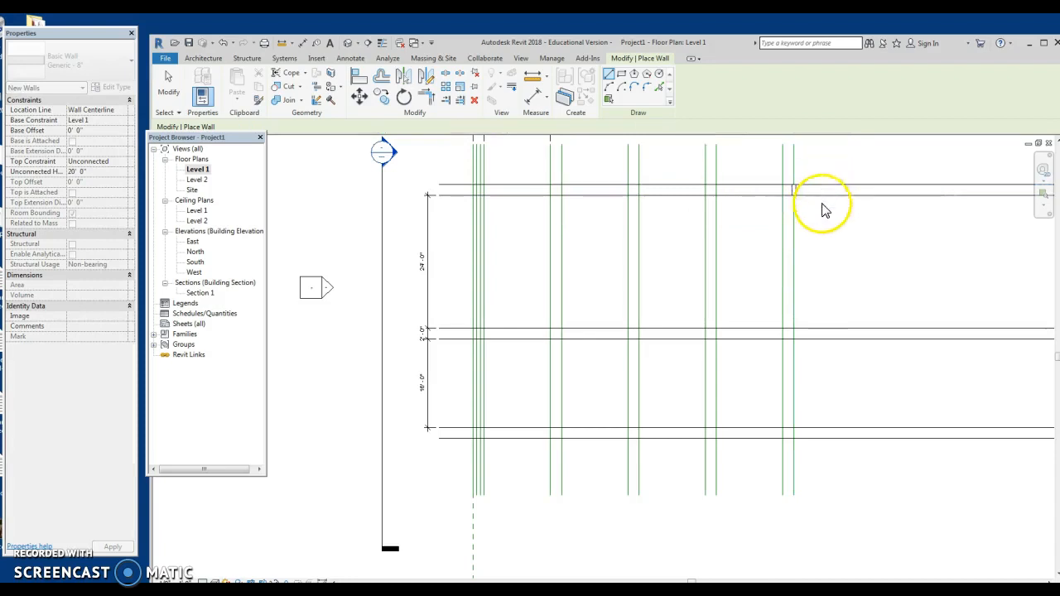
Step: Draw two more 2' long walls on the last vertical line, between the middle and the lower pairs of horizontal lines
left_click(794, 331)
left_click(794, 337)
key("Escape")
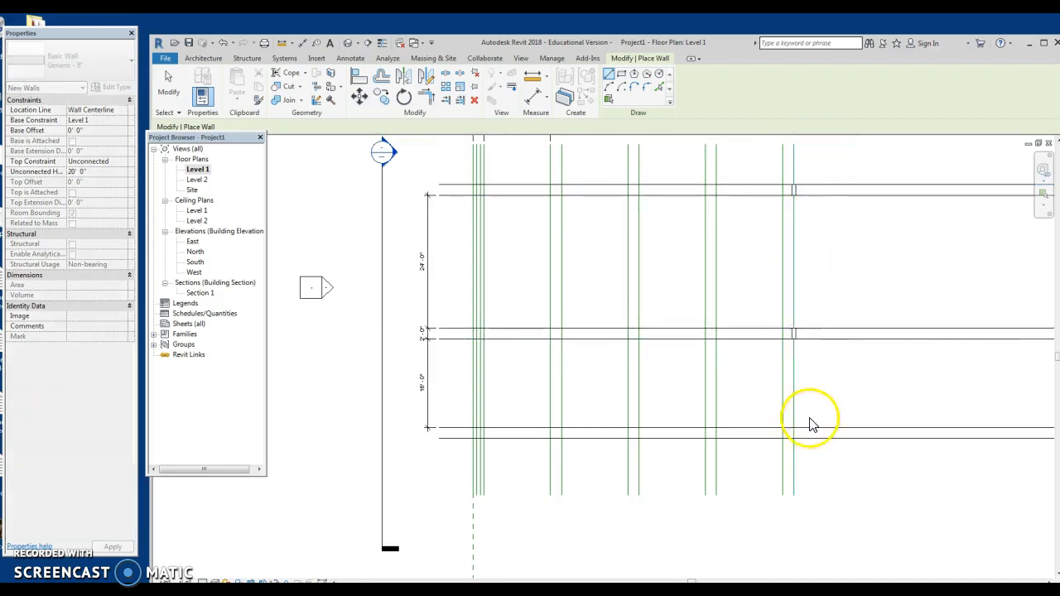
left_click(796, 428)
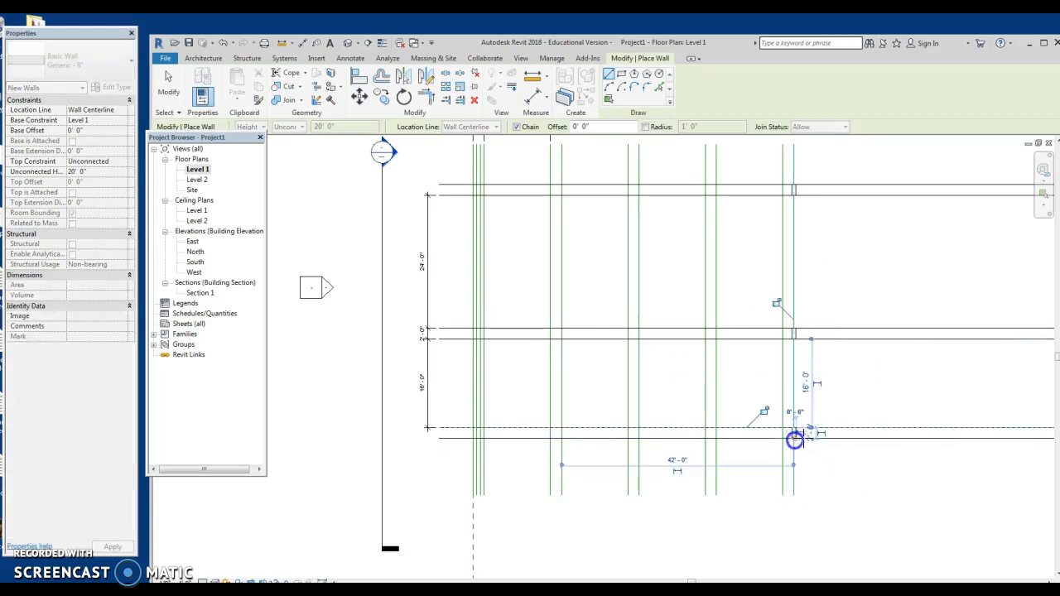
key("Escape")
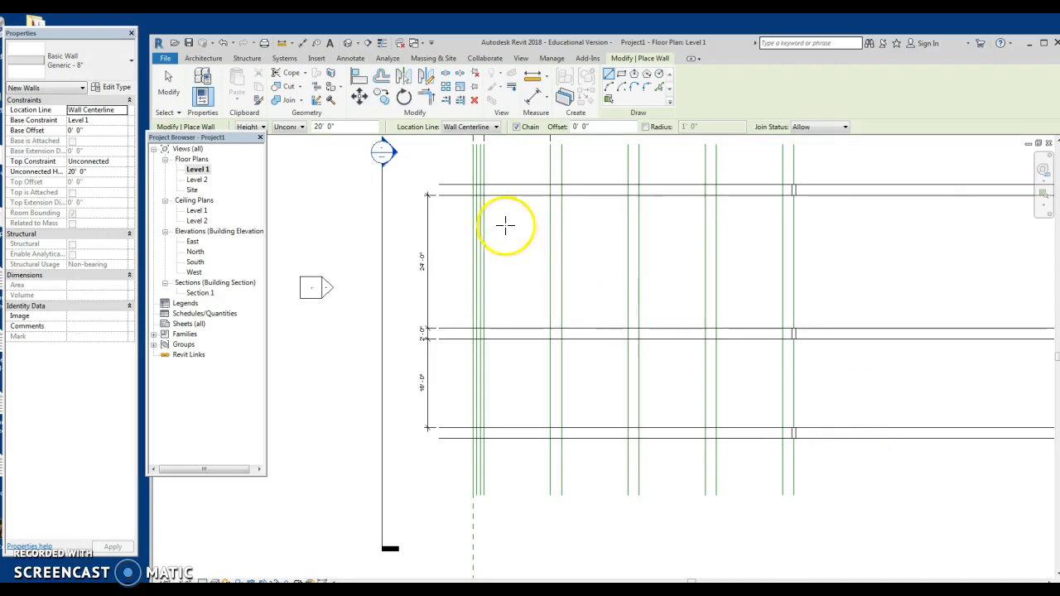
key("Escape")
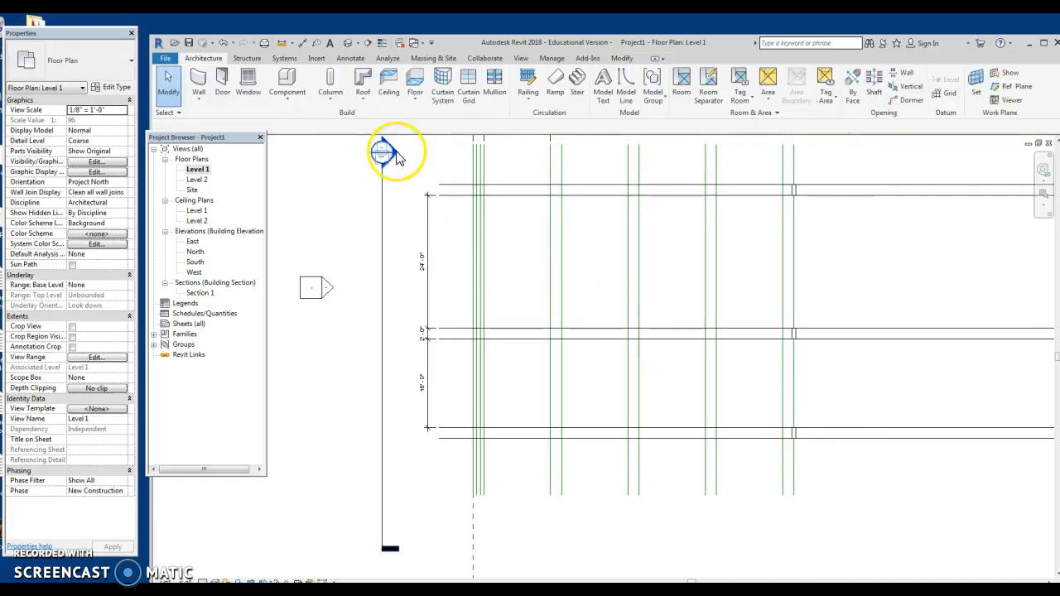
Step: Reopen Section 1 from its plan marker and extend the crop region's upper edge further above Level 2
double_click(396, 156)
scroll(530, 278, "down", 3)
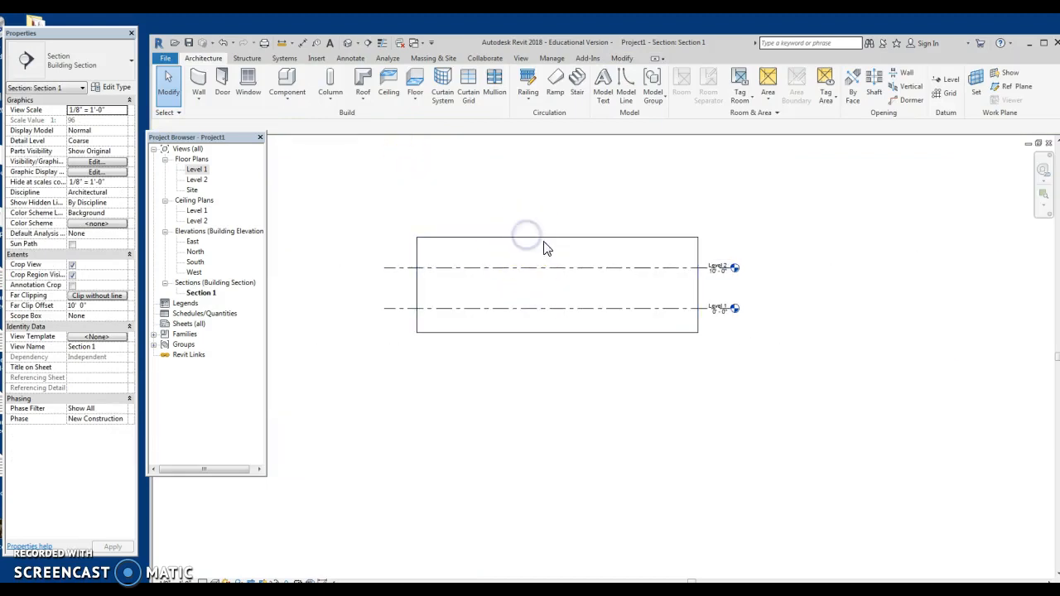
left_click(547, 240)
left_click_drag(562, 239, 563, 192)
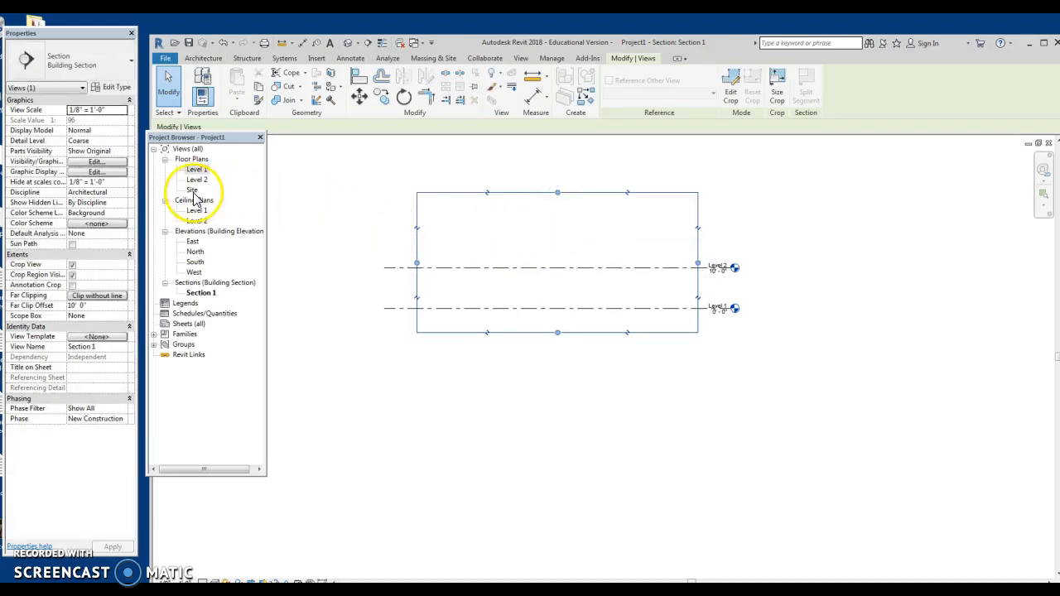
Step: In the Level 1 plan, extend the far clip boundary of Section 1 past the three walls, to an offset of about 79' 10"
double_click(195, 169)
left_click(426, 258)
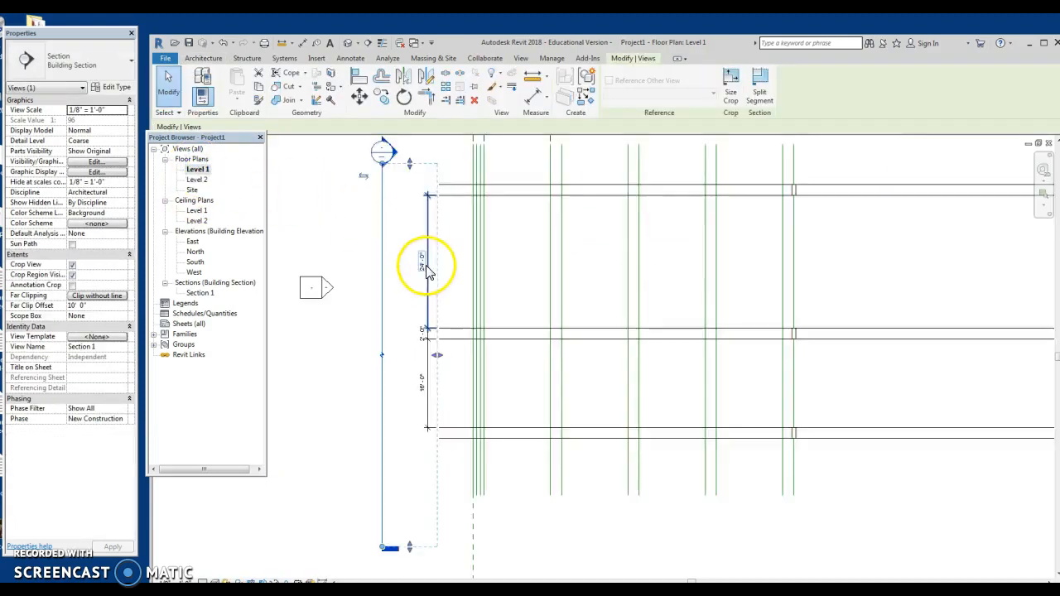
left_click_drag(434, 326, 476, 323)
left_click_drag(688, 332, 686, 326)
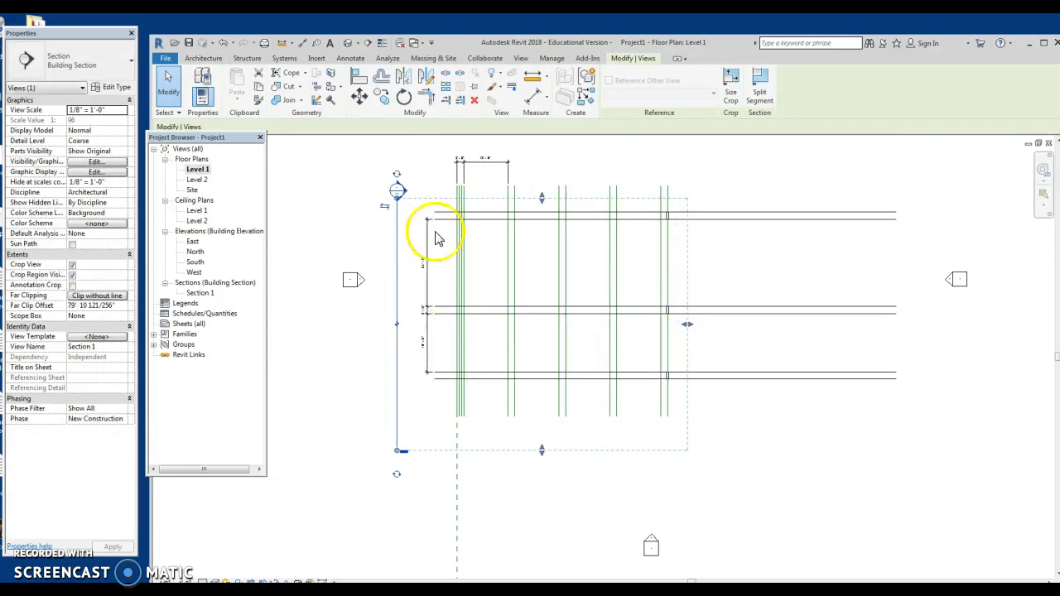
Step: Return to Section 1 and raise the crop region's upper edge well above the tops of the three walls
double_click(200, 294)
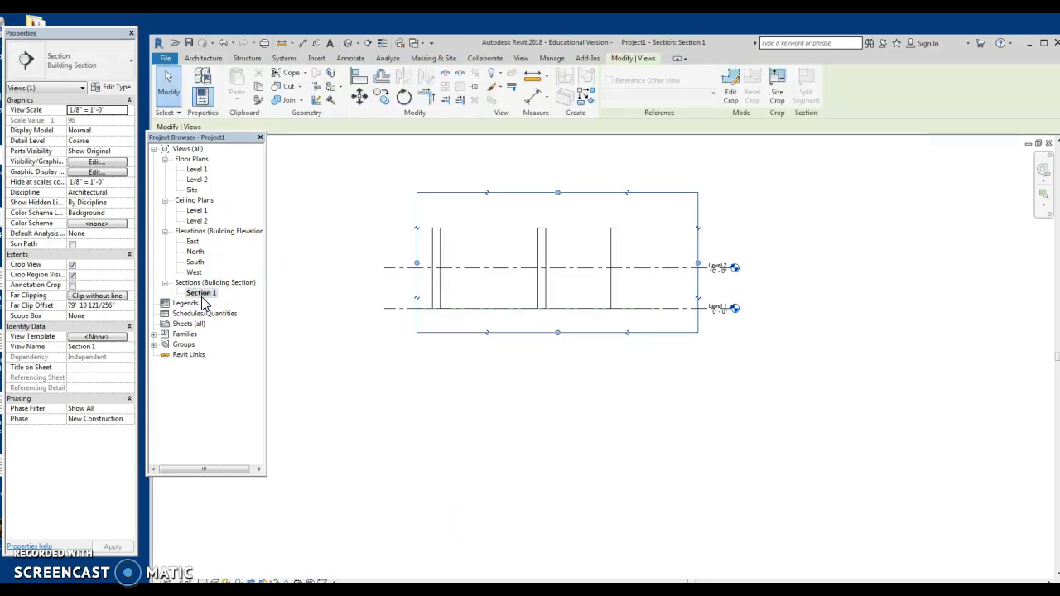
middle_click_drag(497, 242, 512, 299)
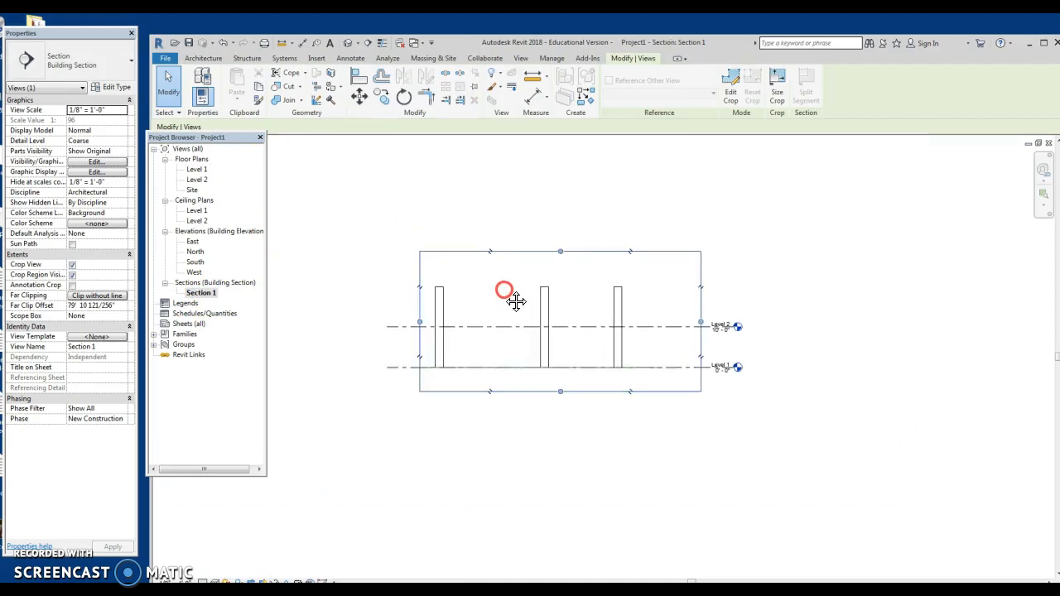
left_click_drag(561, 252, 555, 172)
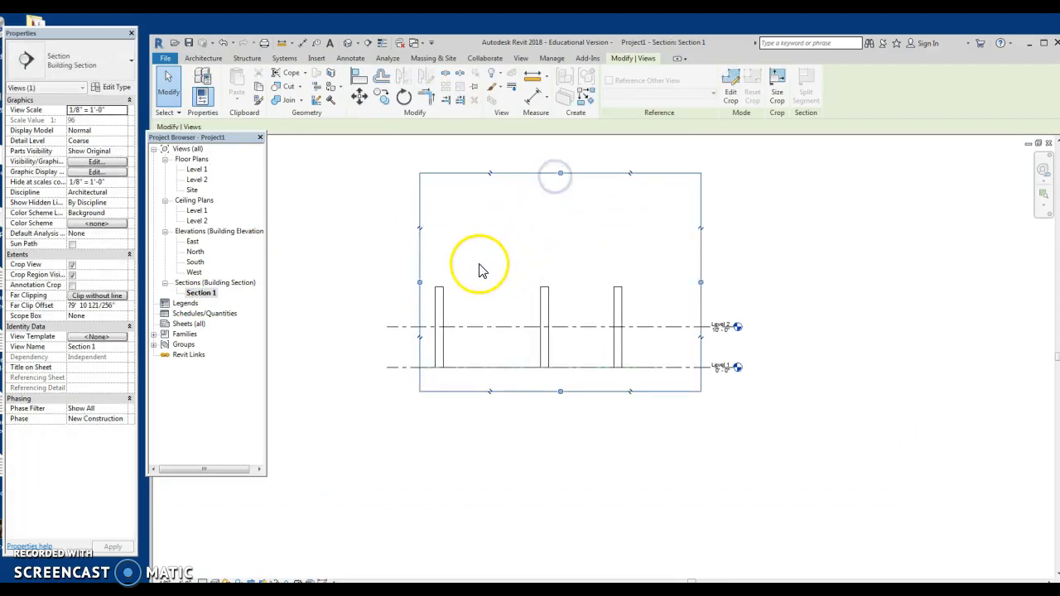
Step: Set the unconnected height of the leftmost wall in the section to 16'
scroll(484, 281, "up", 3)
middle_click_drag(495, 294, 563, 314)
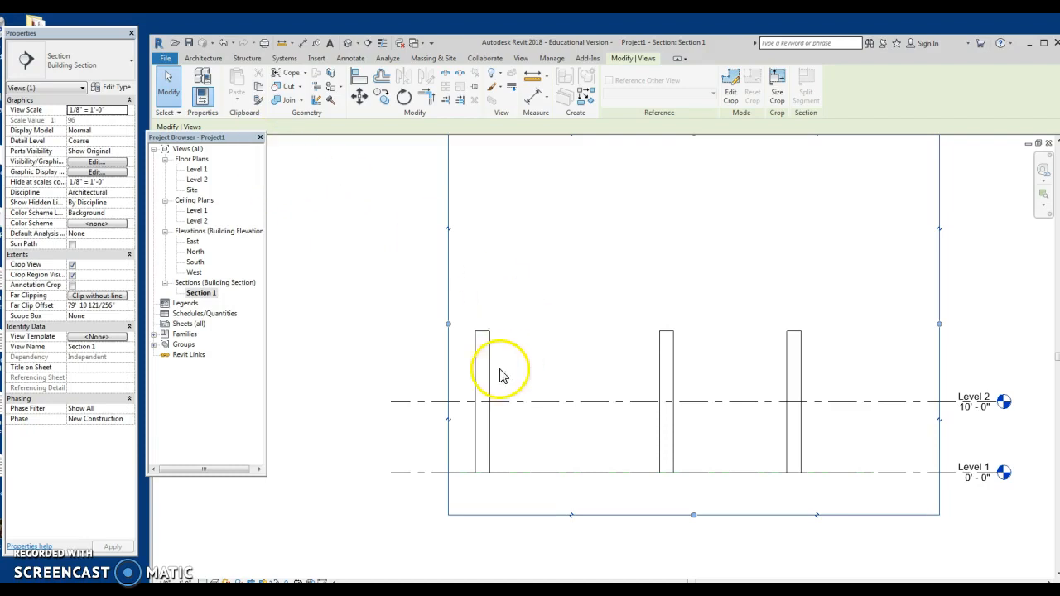
left_click(484, 339)
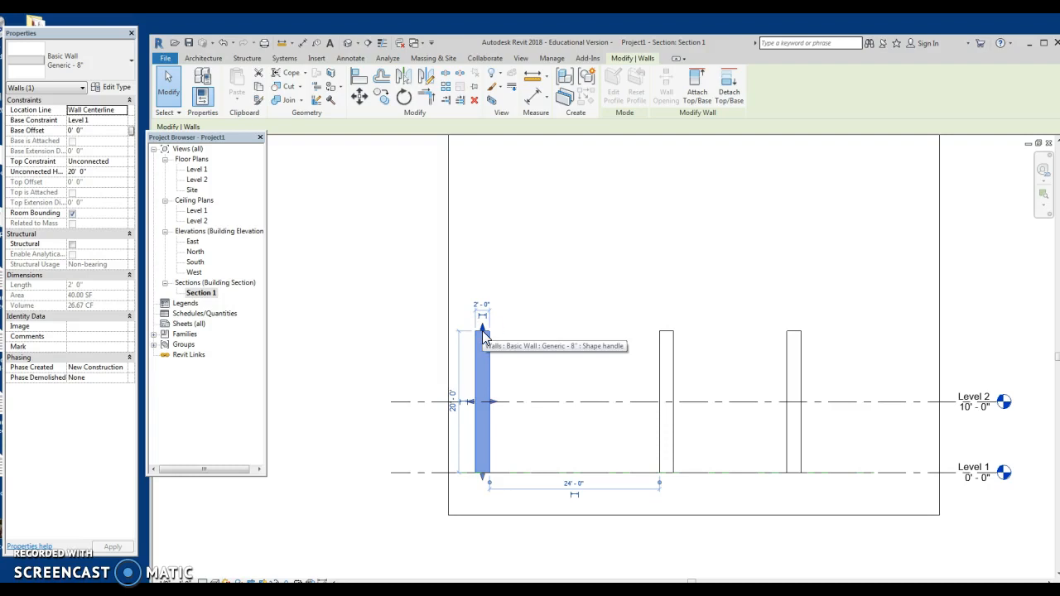
left_click(94, 172)
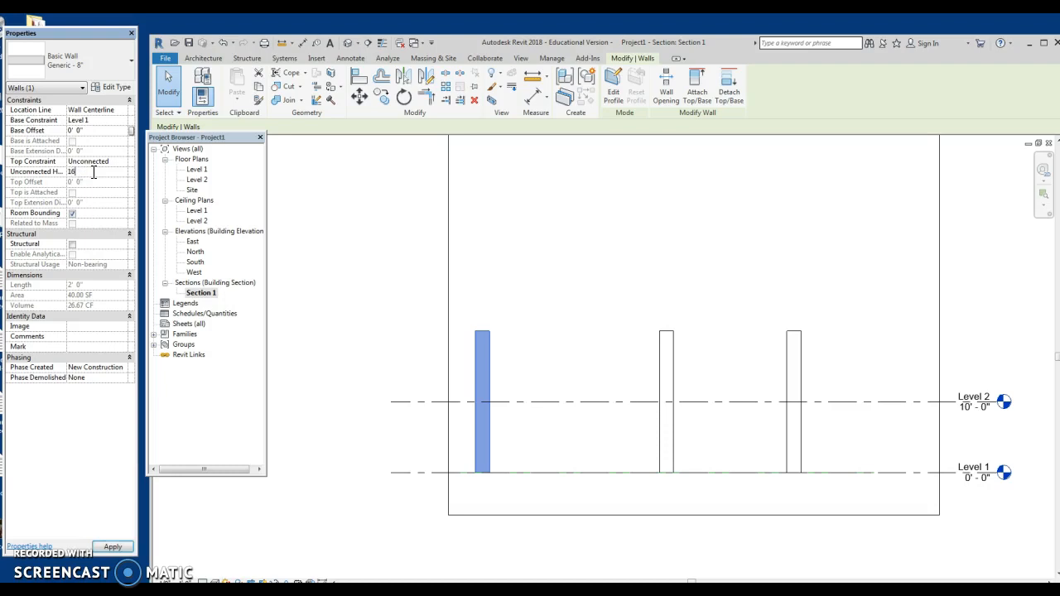
left_click(279, 213)
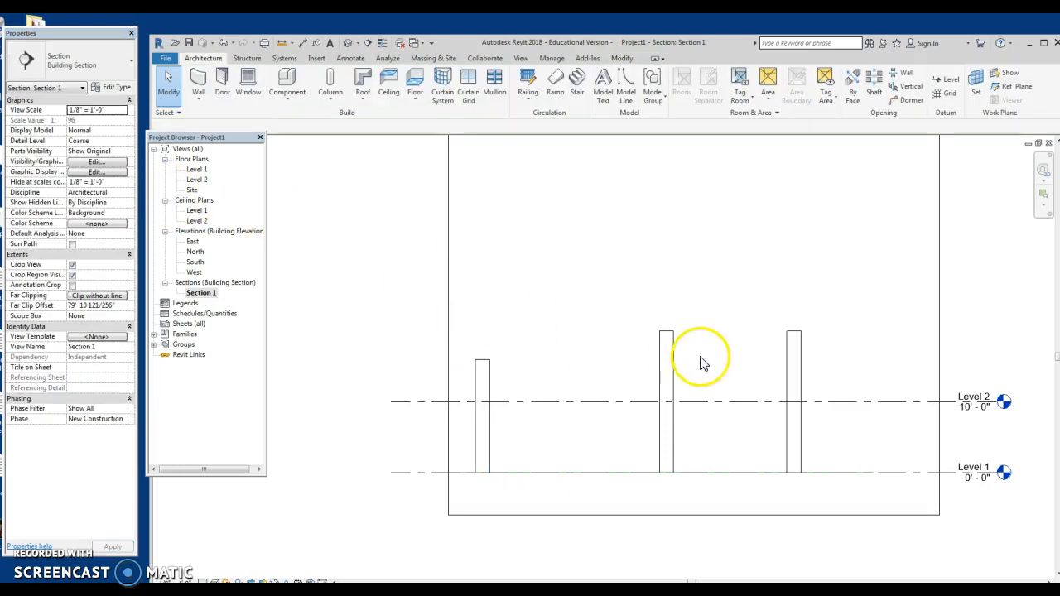
Step: Set the unconnected height of the rightmost wall in the section to 10'
left_click(666, 333)
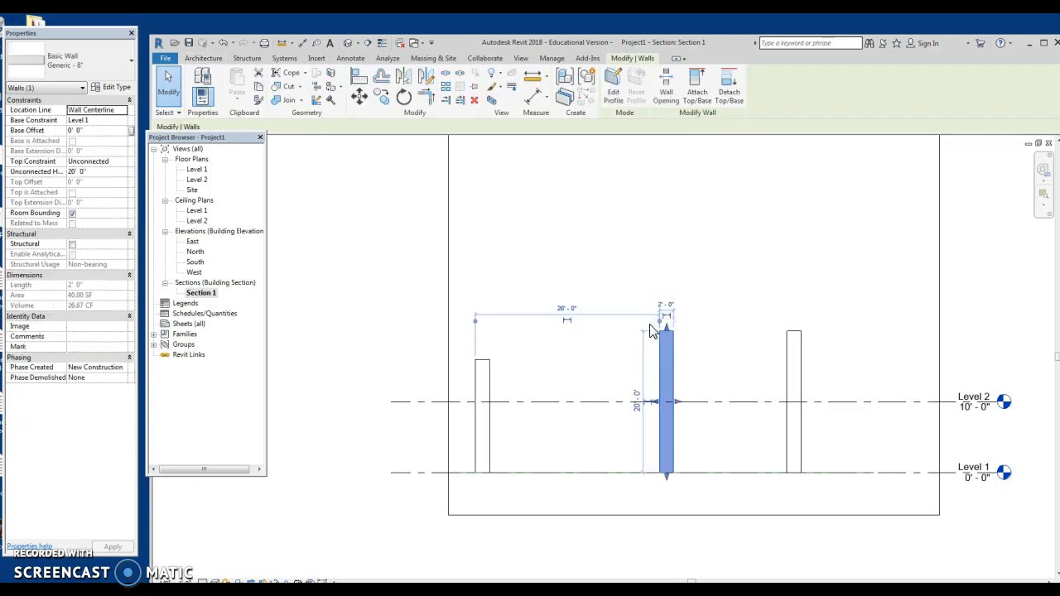
left_click(631, 354)
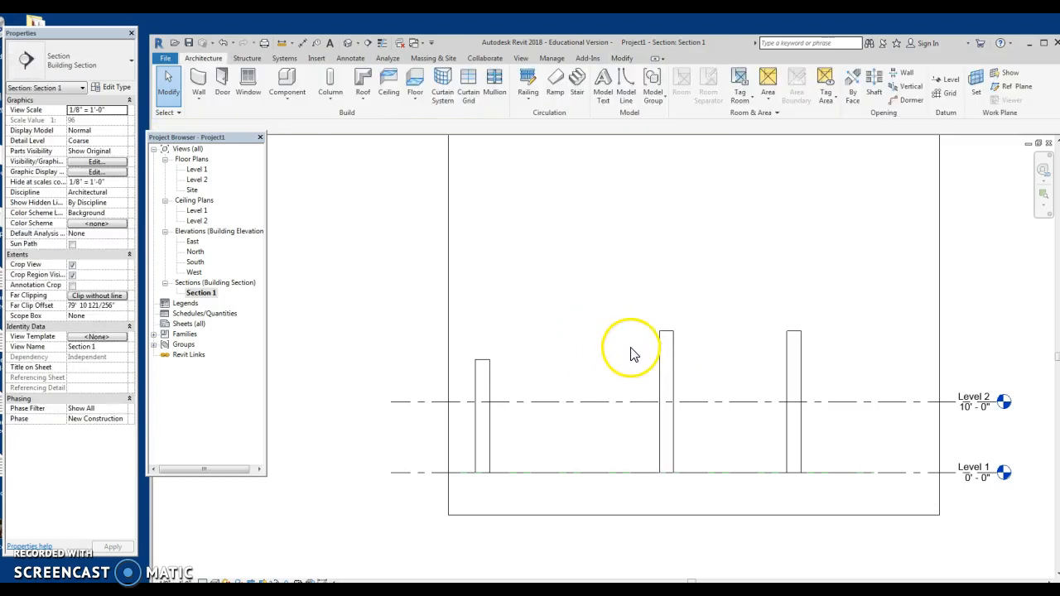
left_click(793, 336)
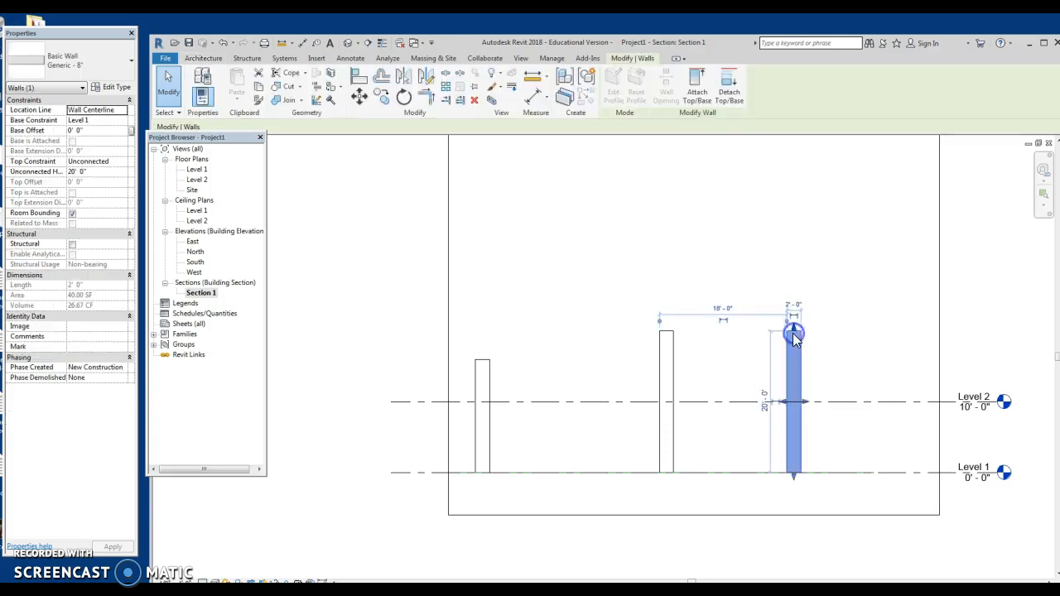
left_click(89, 171)
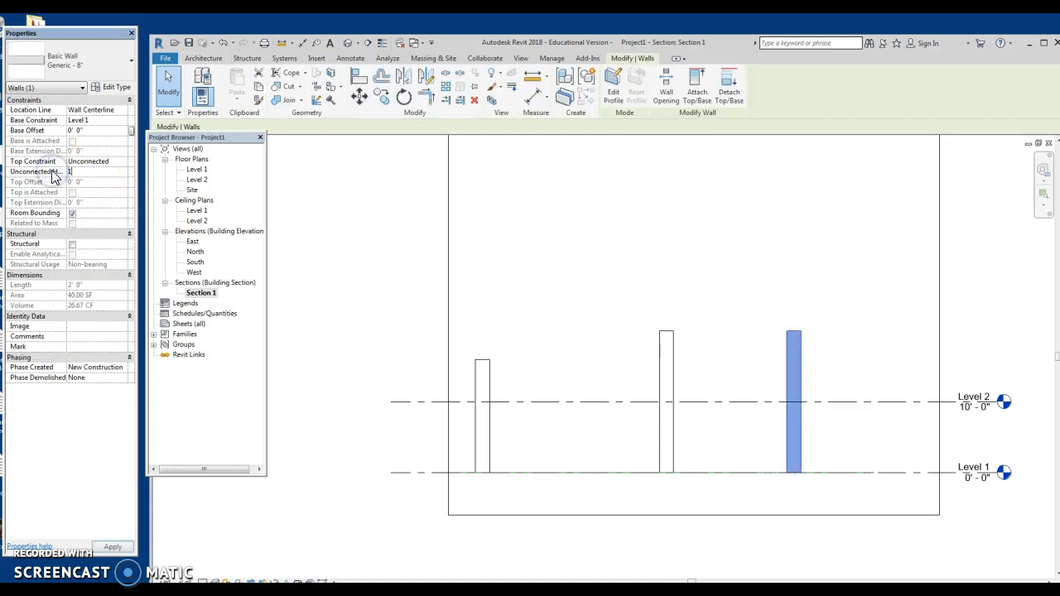
type("10' 0\"")
left_click(594, 230)
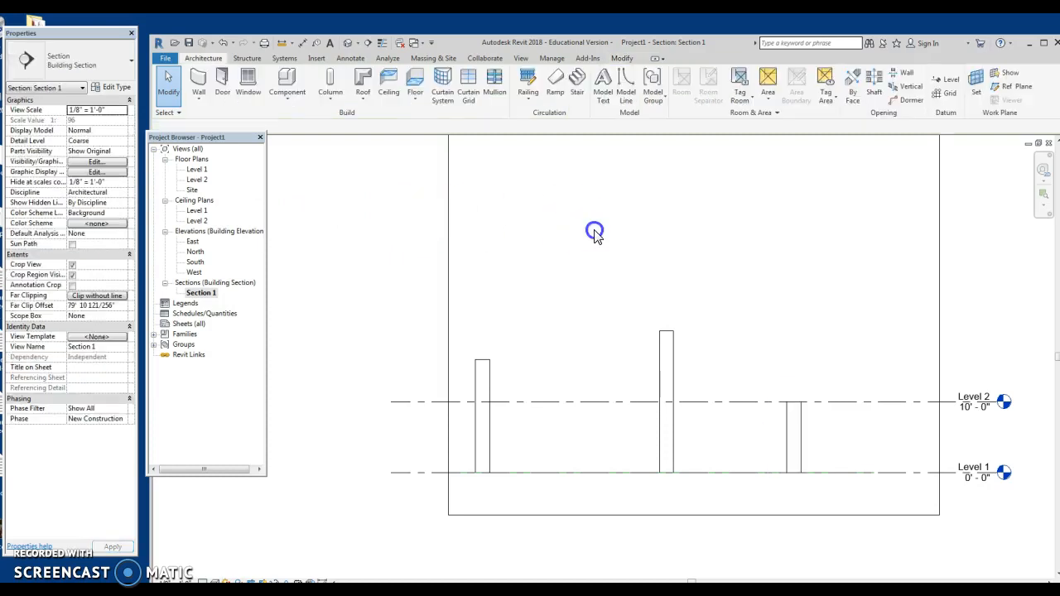
Step: Set the unconnected height of the middle wall to 30'
left_click(667, 333)
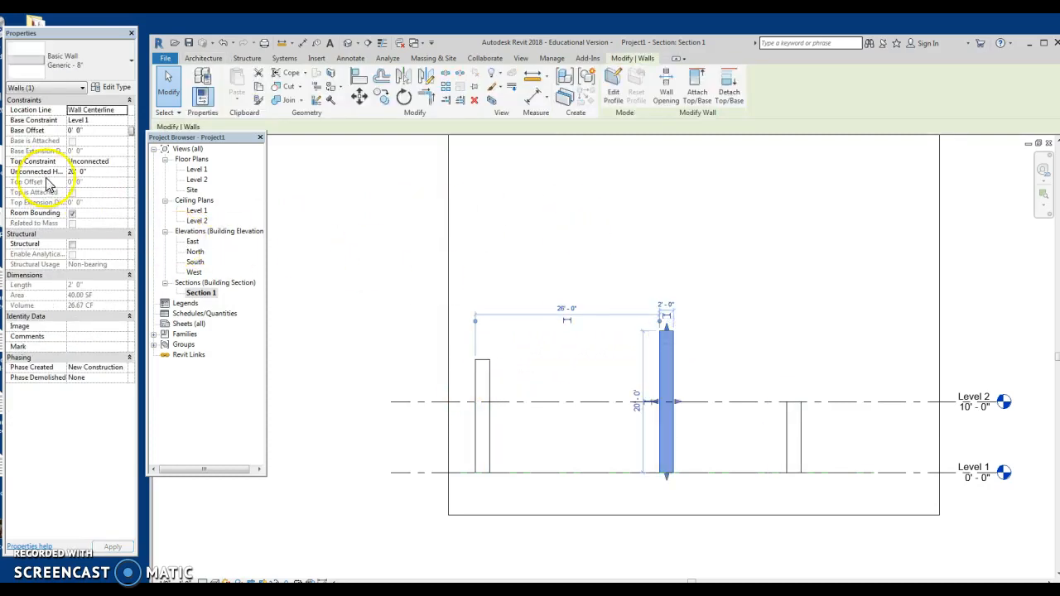
left_click(91, 172)
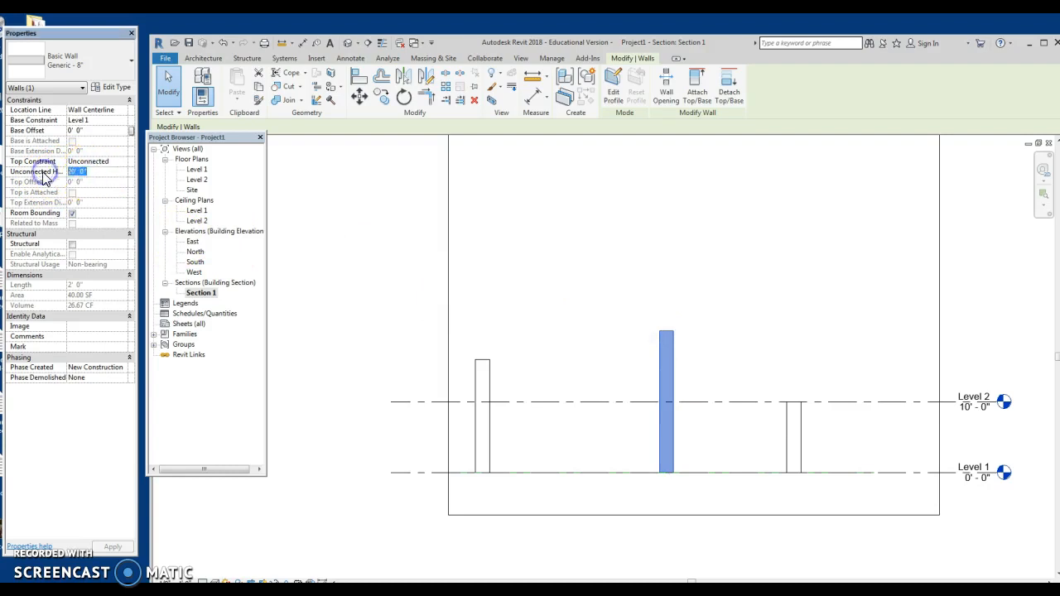
type("30")
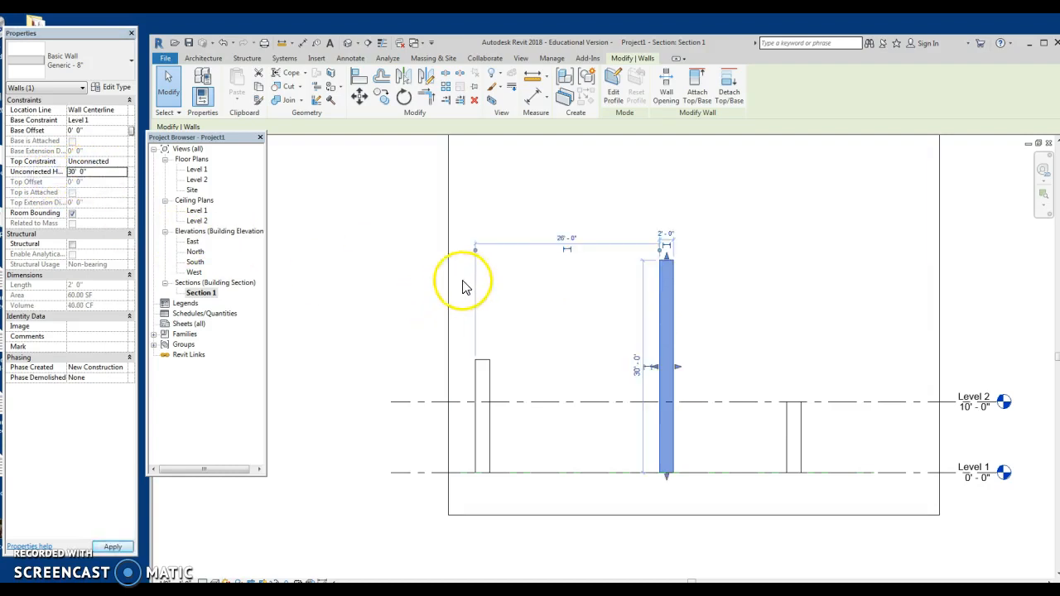
left_click(463, 280)
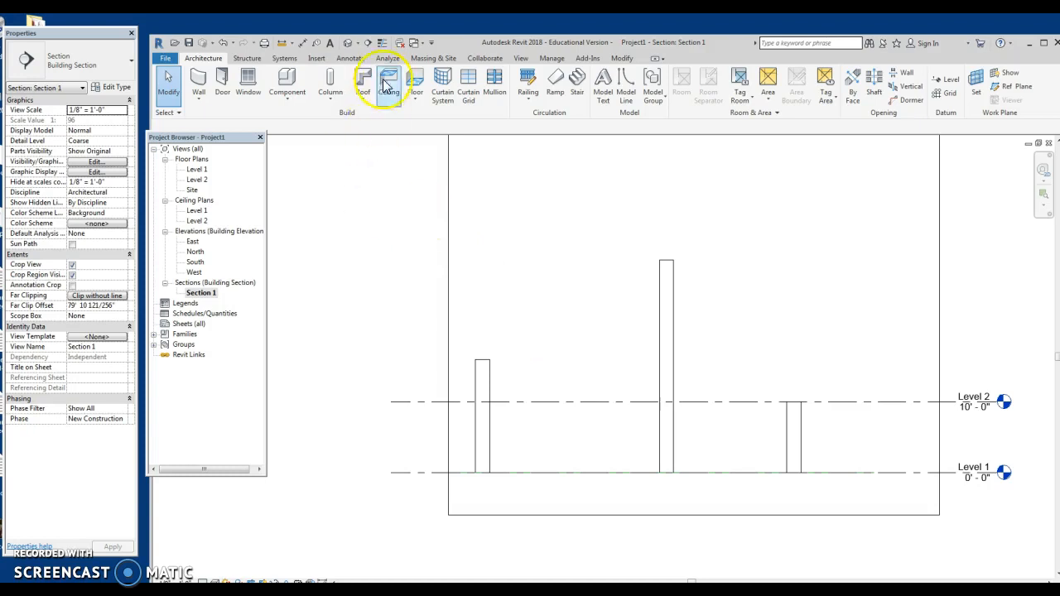
Step: Draw an upward-bulging detail arc of about 37' radius from the leftmost wall's top centre to the middle wall's top centre
left_click(350, 58)
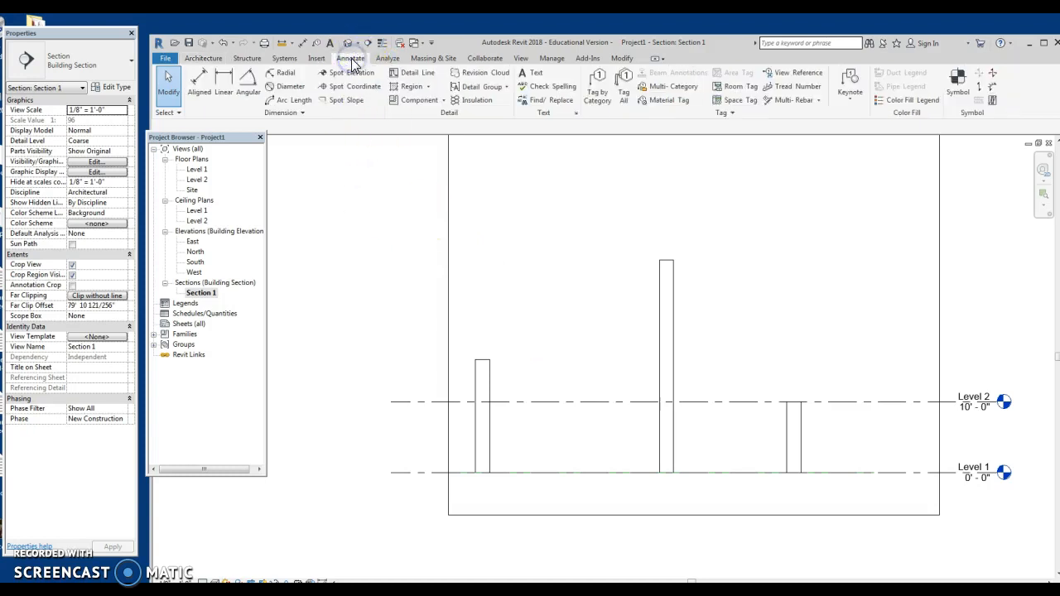
left_click(413, 73)
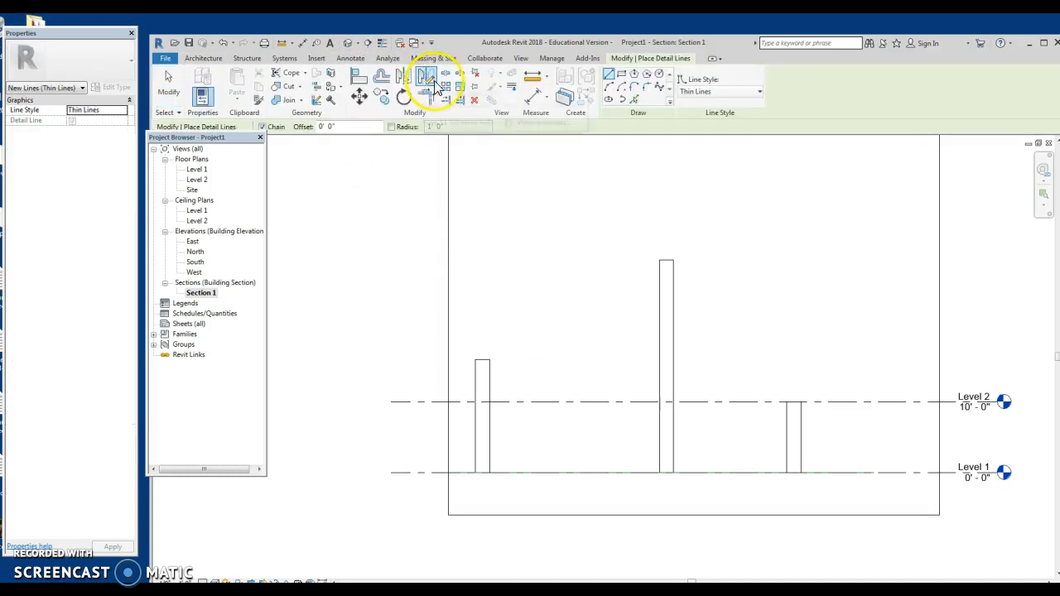
left_click(608, 88)
left_click(480, 358)
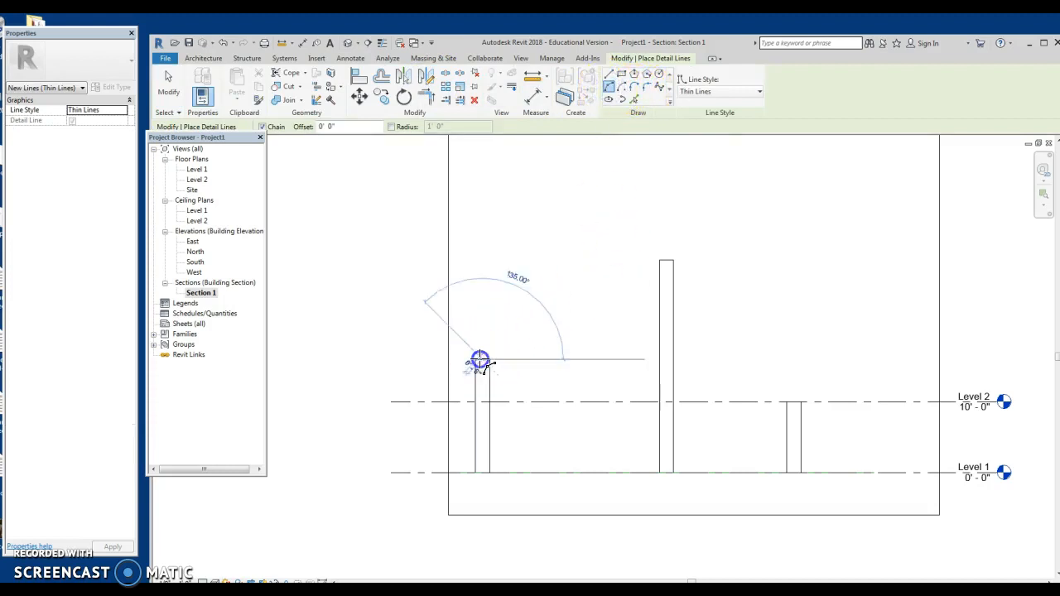
left_click(667, 262)
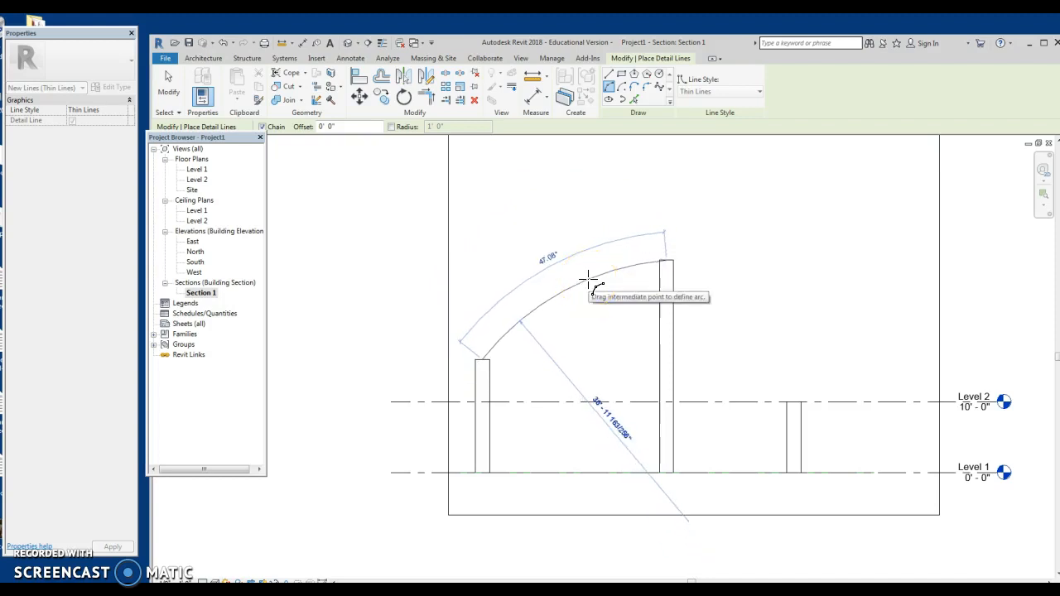
left_click(588, 280)
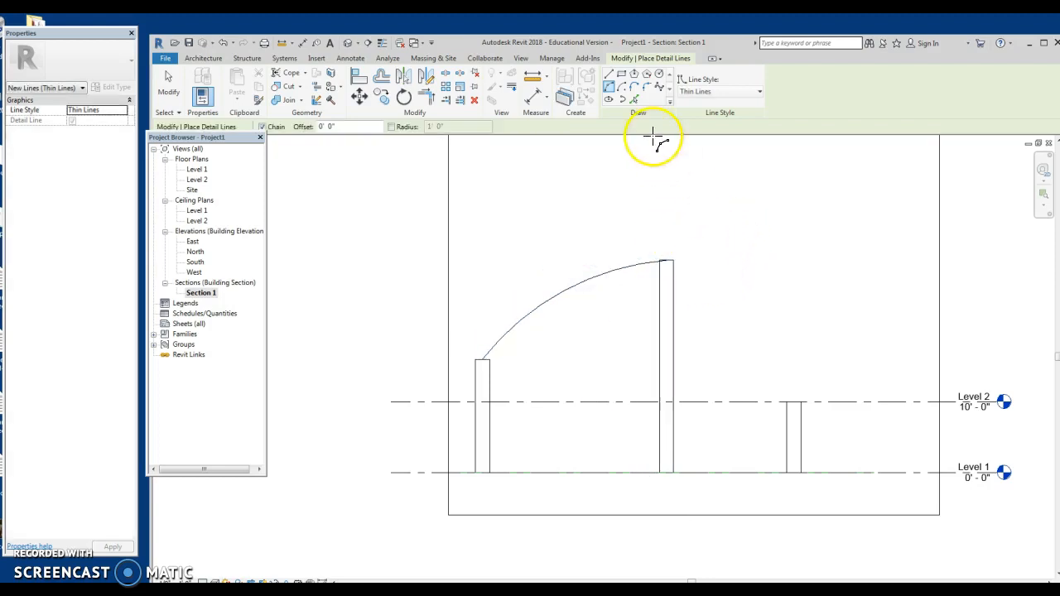
left_click(607, 76)
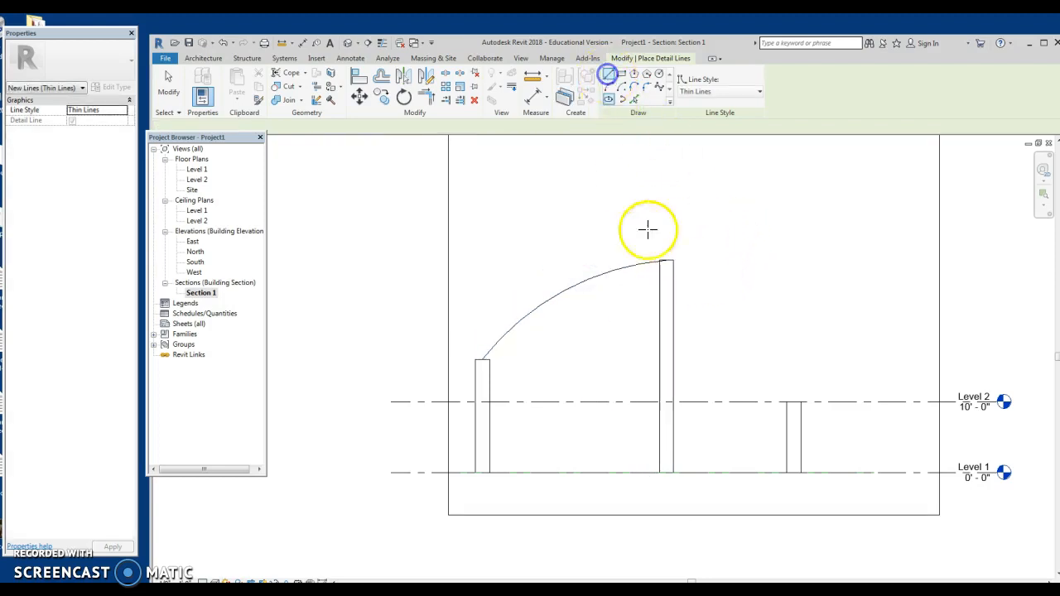
left_click(659, 358)
key("Escape")
key("Escape")
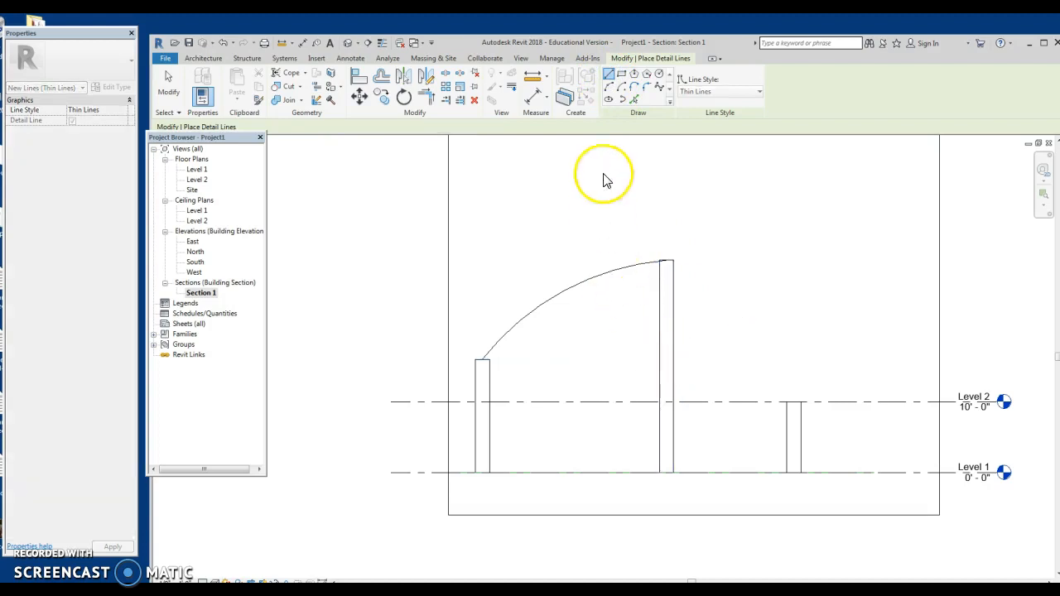
Step: Draw a horizontal detail line from the leftmost wall's top corner across and past the middle wall
left_click(608, 76)
left_click(493, 362)
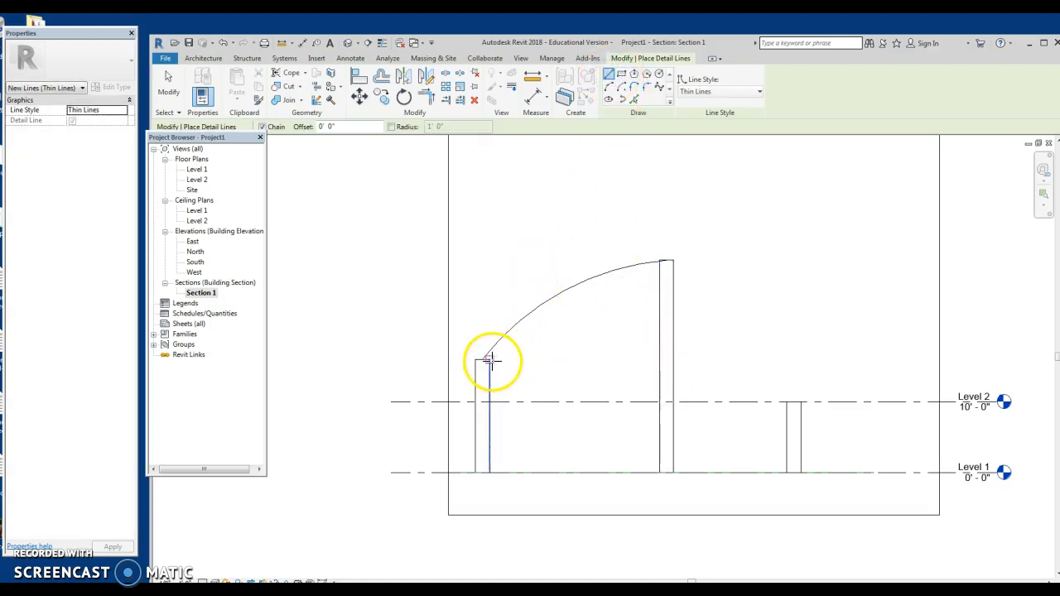
left_click(710, 361)
key("Escape")
key("Escape")
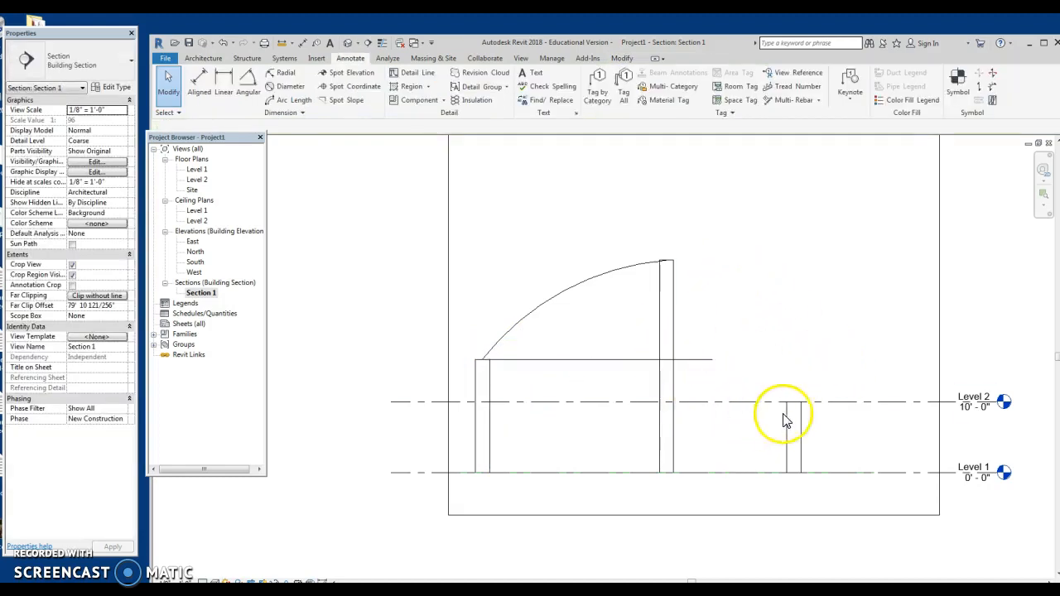
Step: Shorten both ends of the horizontal detail line so that it spans only the middle wall's width
left_click(587, 360)
left_click_drag(484, 359, 531, 362)
left_click_drag(641, 363, 675, 359)
left_click(709, 393)
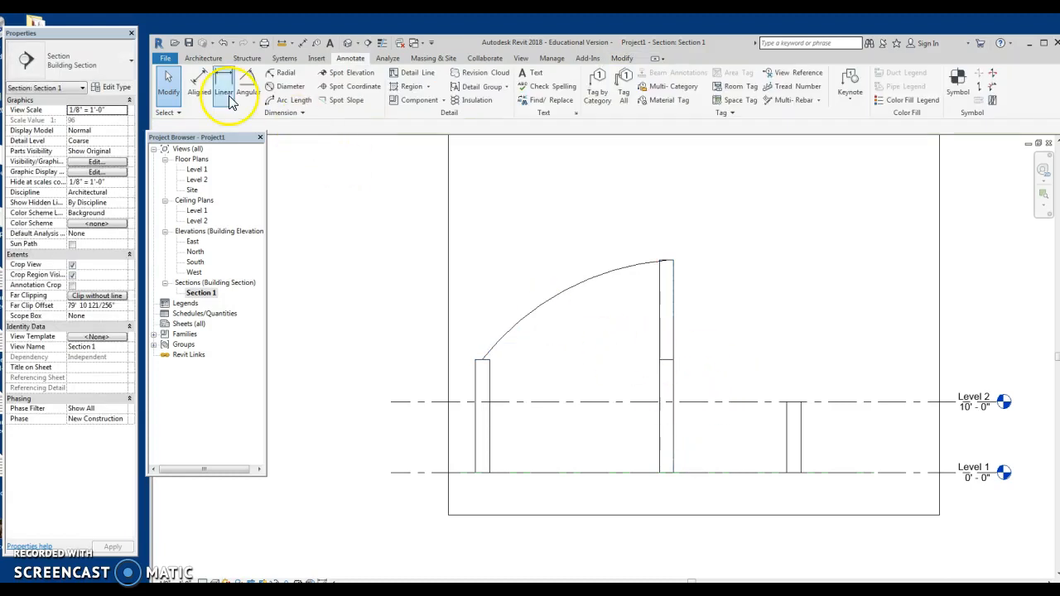
Step: Draw a downward-sagging detail arc of about 24' 4" radius from the middle wall's horizontal line to the rightmost wall's top centre
left_click(421, 78)
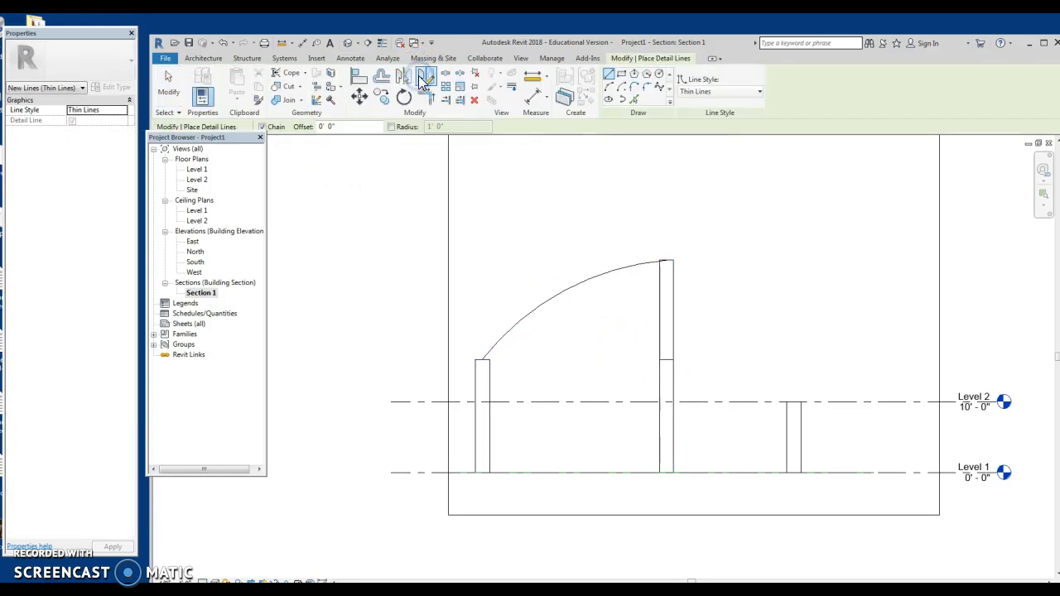
left_click(609, 87)
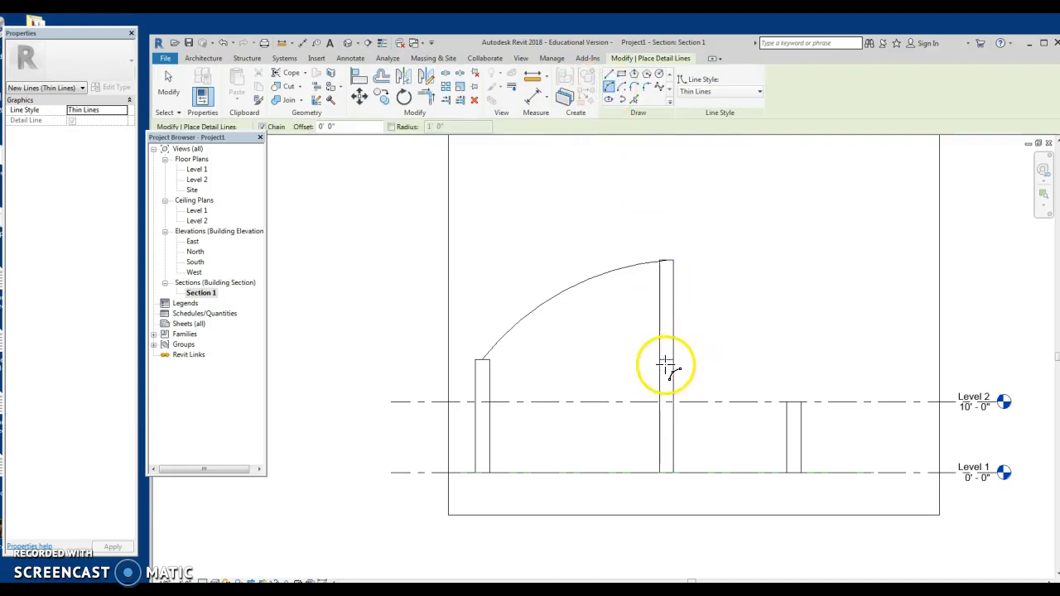
left_click(665, 360)
left_click(792, 402)
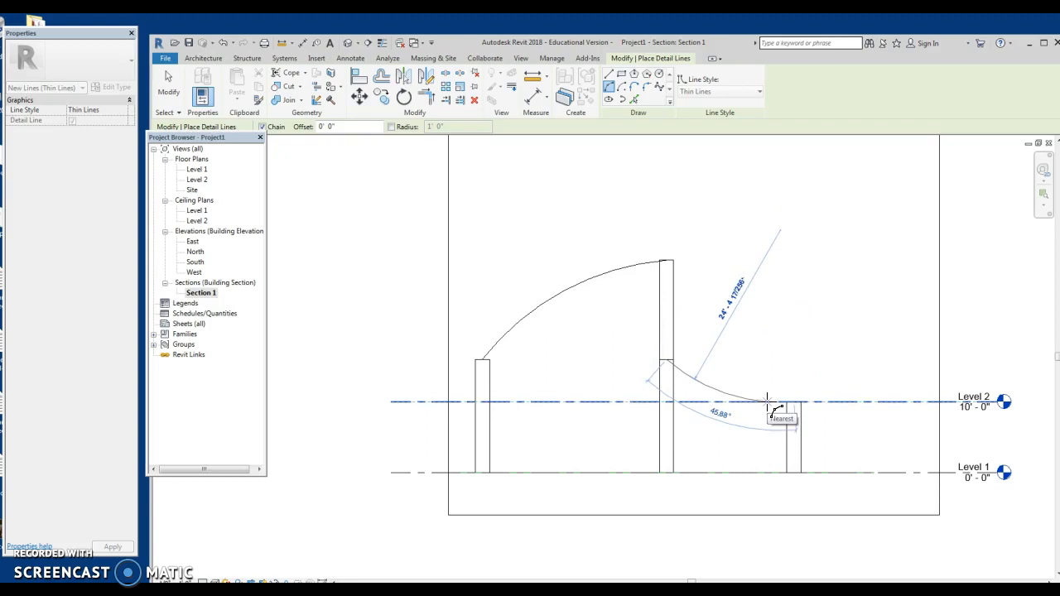
left_click(768, 403)
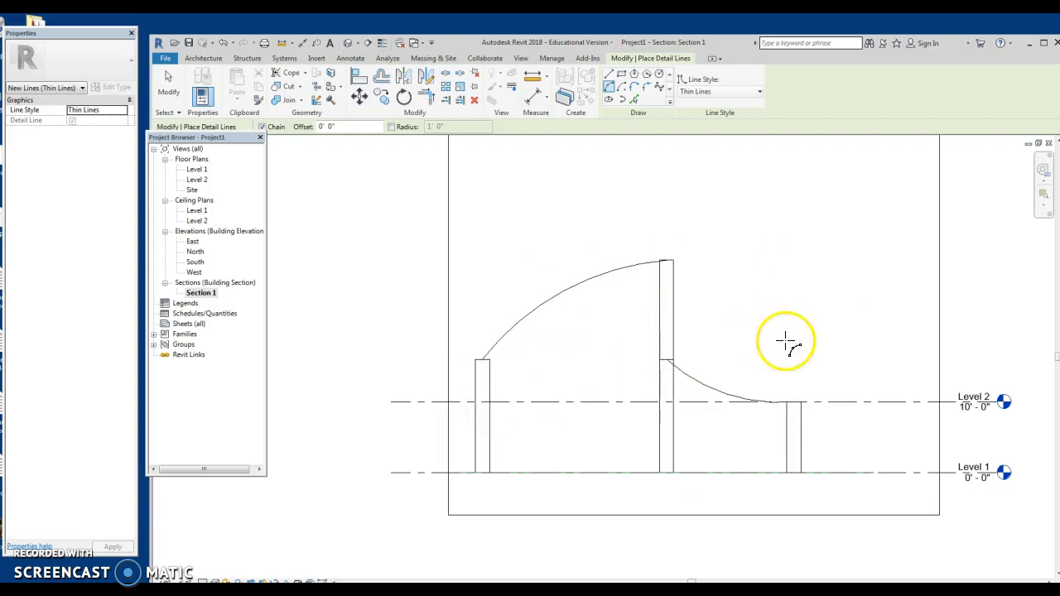
Step: Draw an upward-bulging detail arc of about 39' radius between the same two points on the middle and rightmost walls
left_click(611, 89)
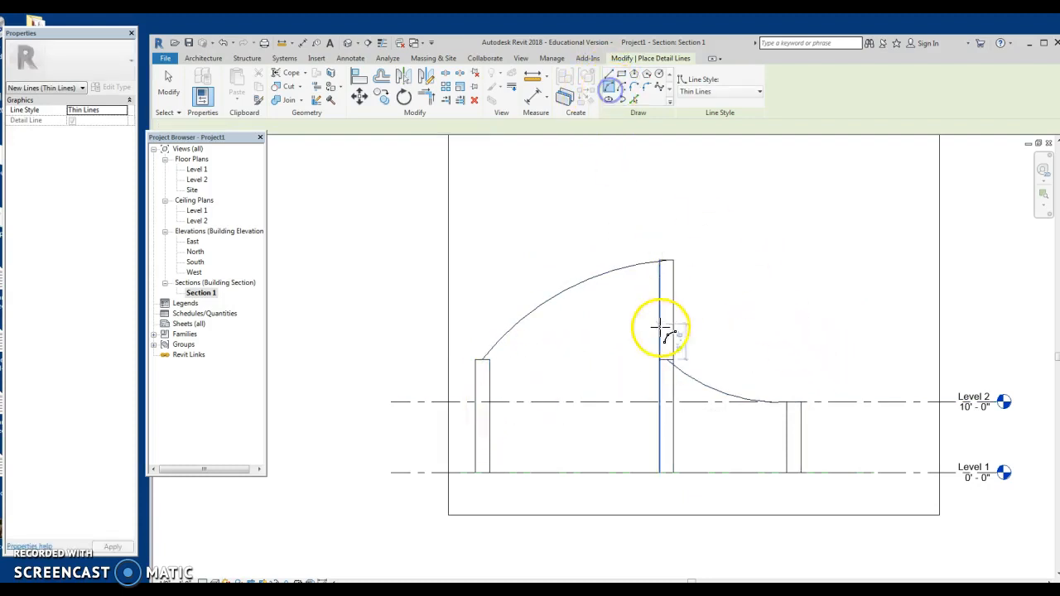
left_click(667, 361)
left_click(792, 402)
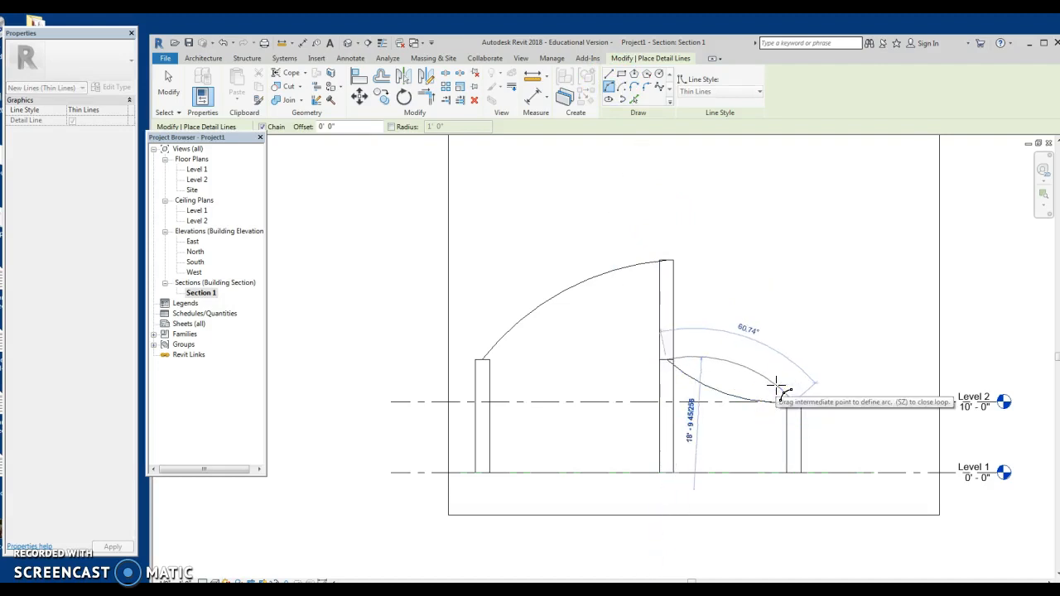
left_click(775, 392)
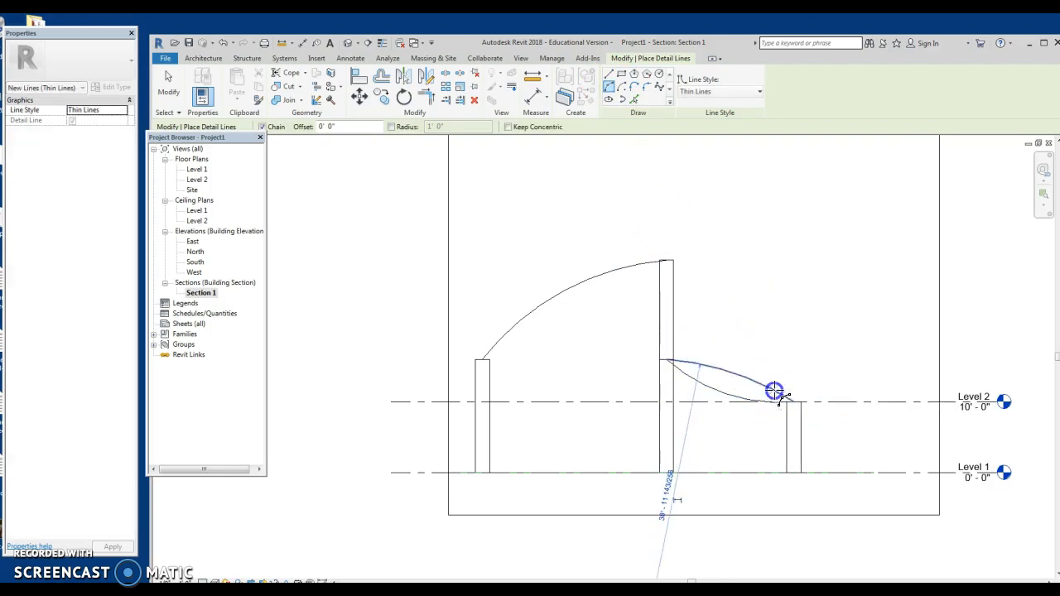
left_click(875, 322)
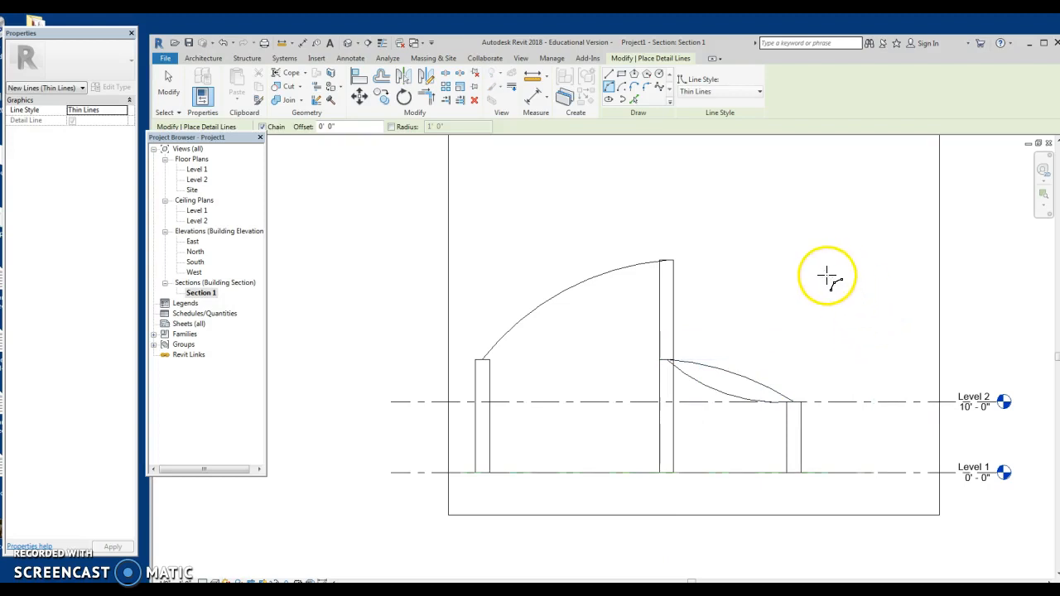
key("Escape")
key("Escape")
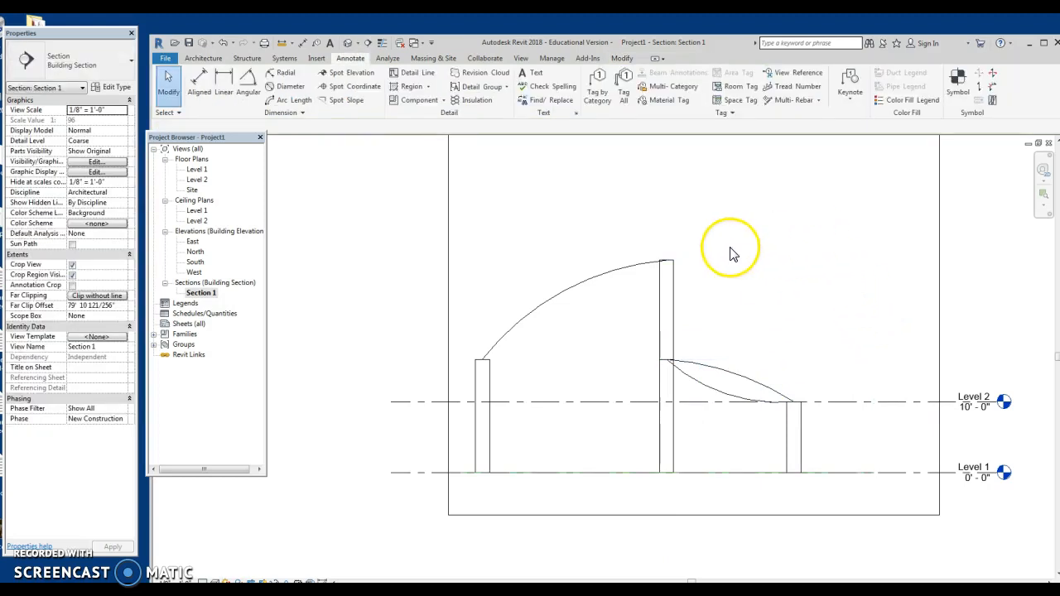
Step: Offset a copy of the large arc between the leftmost and middle walls 2' outward
left_click(584, 284)
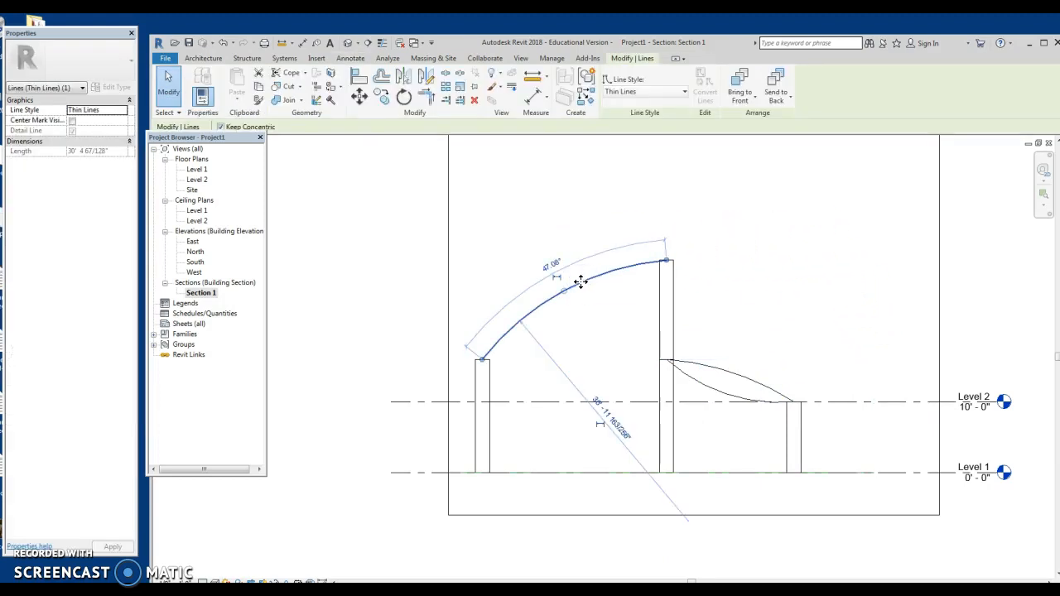
left_click(381, 77)
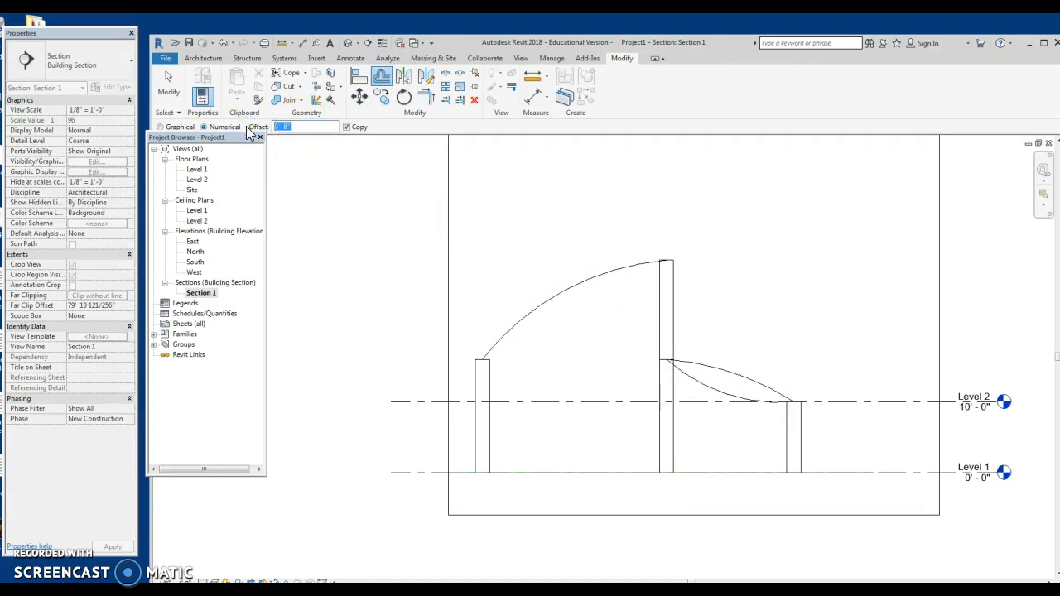
left_click(557, 300)
key("Escape")
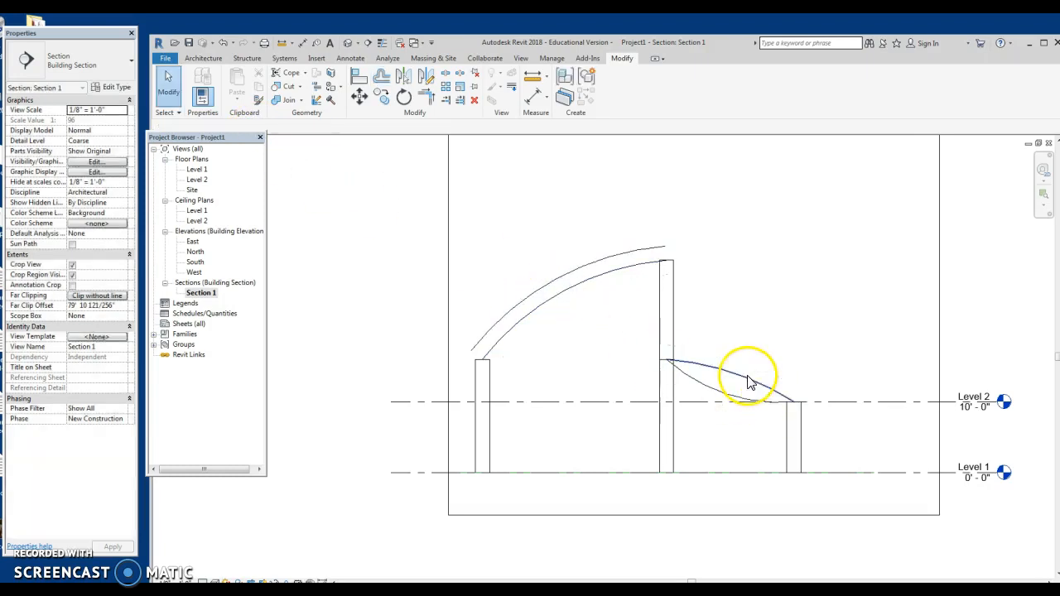
Step: Offset a copy of the upward-bulging arc between the middle and rightmost walls 1' outward
left_click(746, 377)
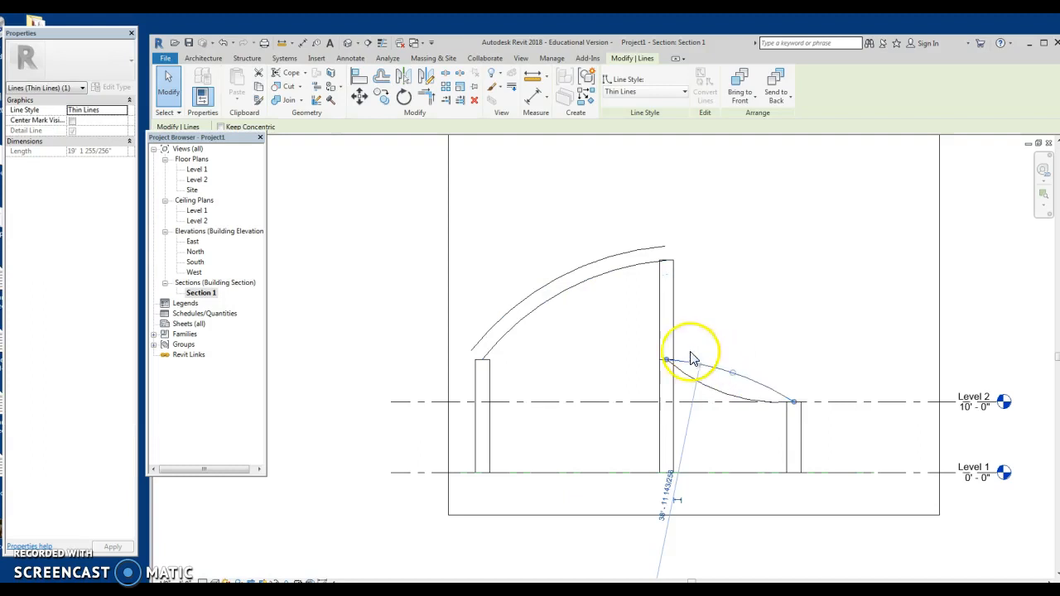
left_click(382, 77)
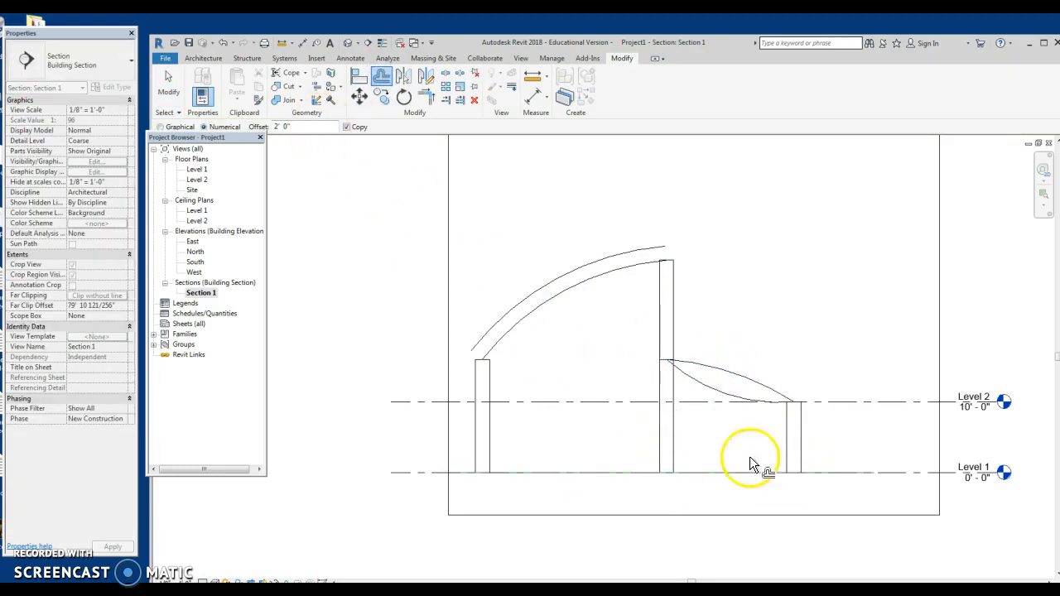
type("1")
left_click(725, 368)
key("Escape")
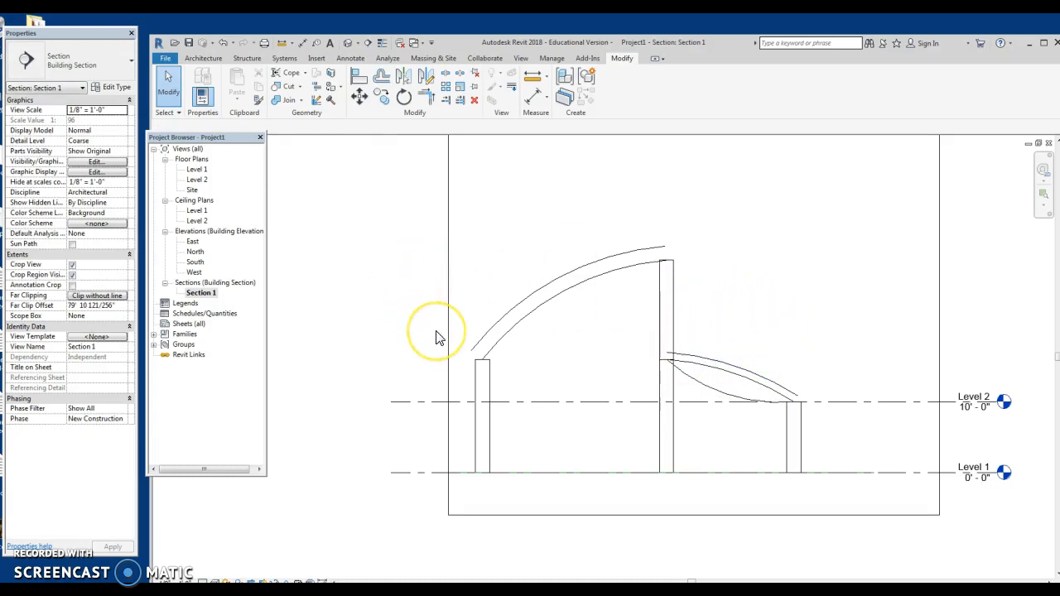
scroll(671, 265, "up", 2)
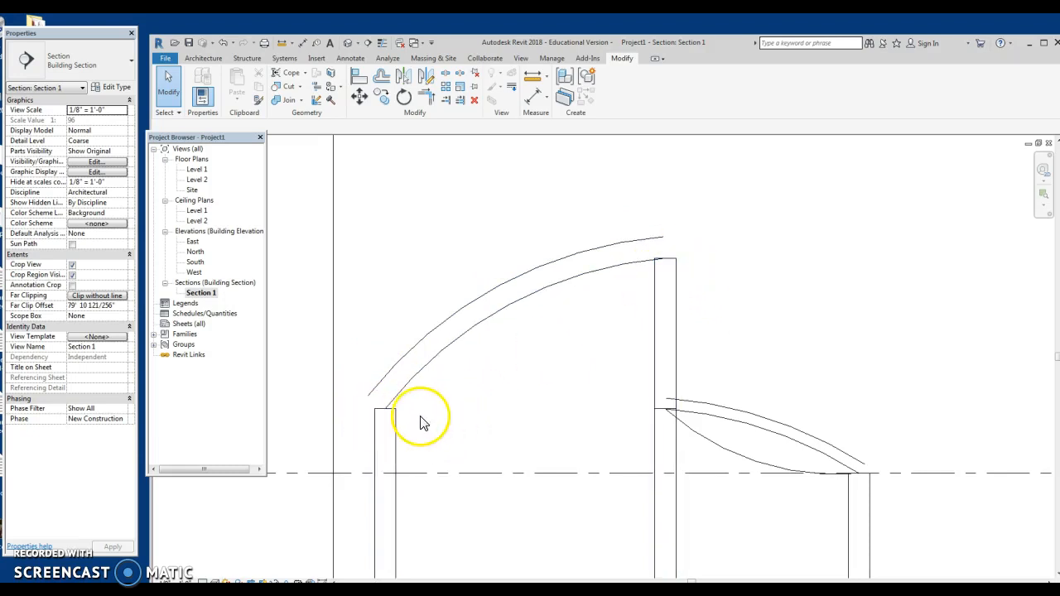
Step: Stretch the lower end of the outer large arc down to the leftmost wall's top level, making the arc about 33' 7" long
scroll(449, 378, "down", 3)
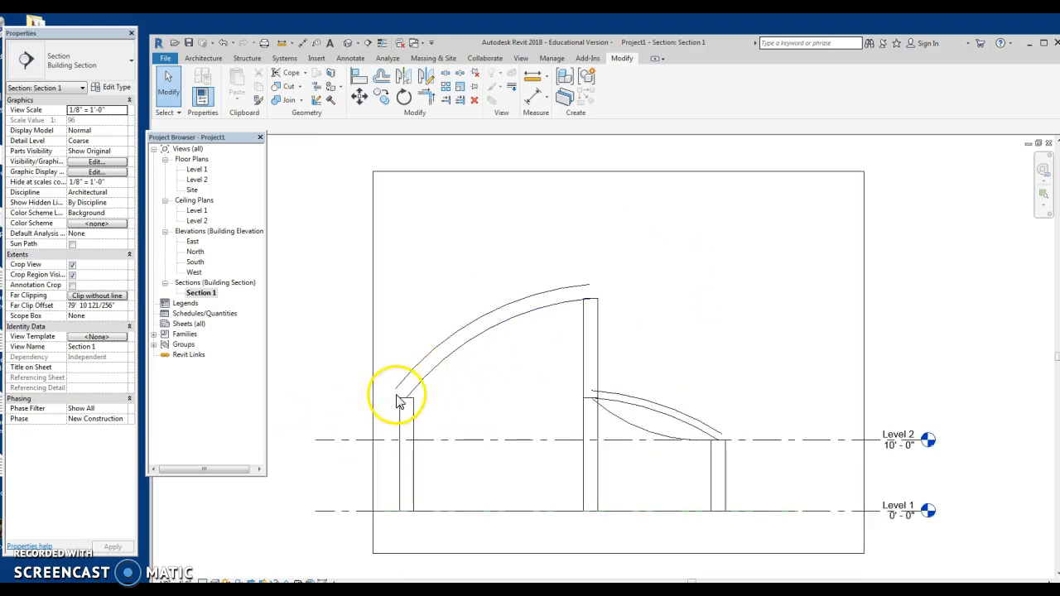
scroll(397, 394, "up", 2)
scroll(399, 394, "up", 2)
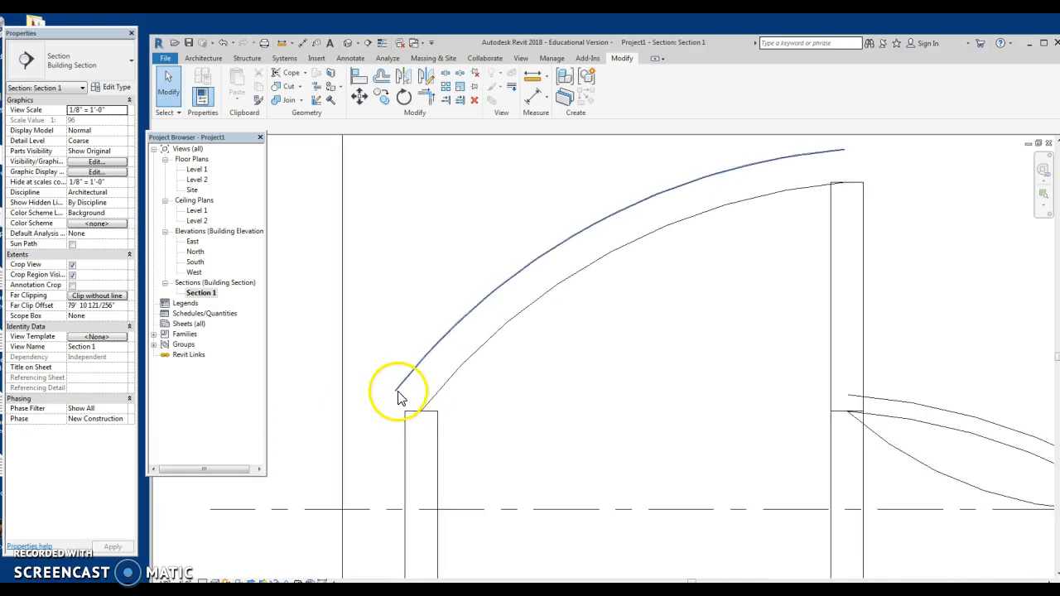
left_click(399, 393)
left_click_drag(396, 398, 379, 412)
left_click(497, 325)
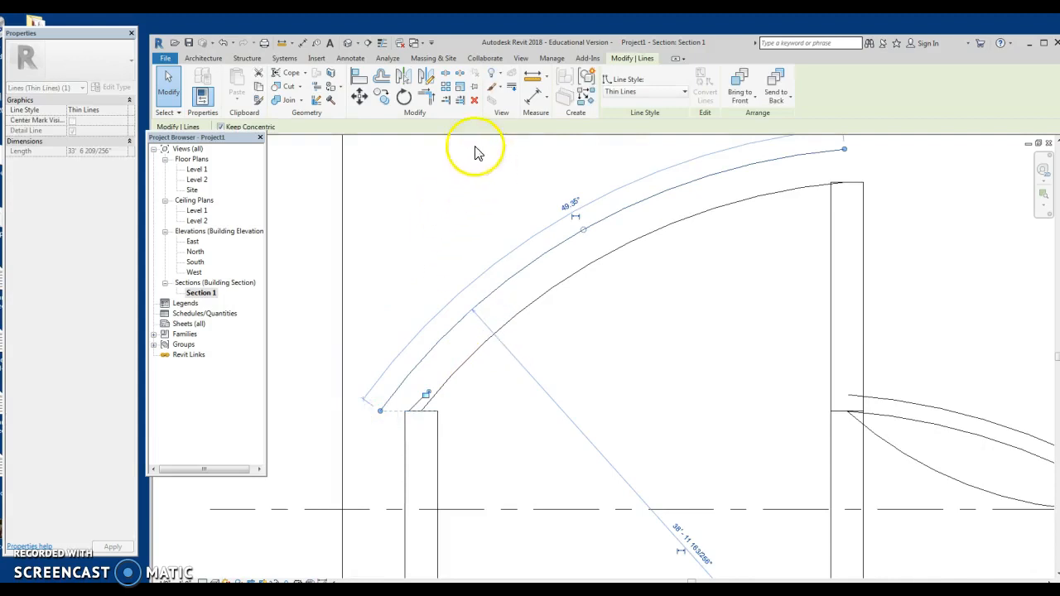
left_click(211, 63)
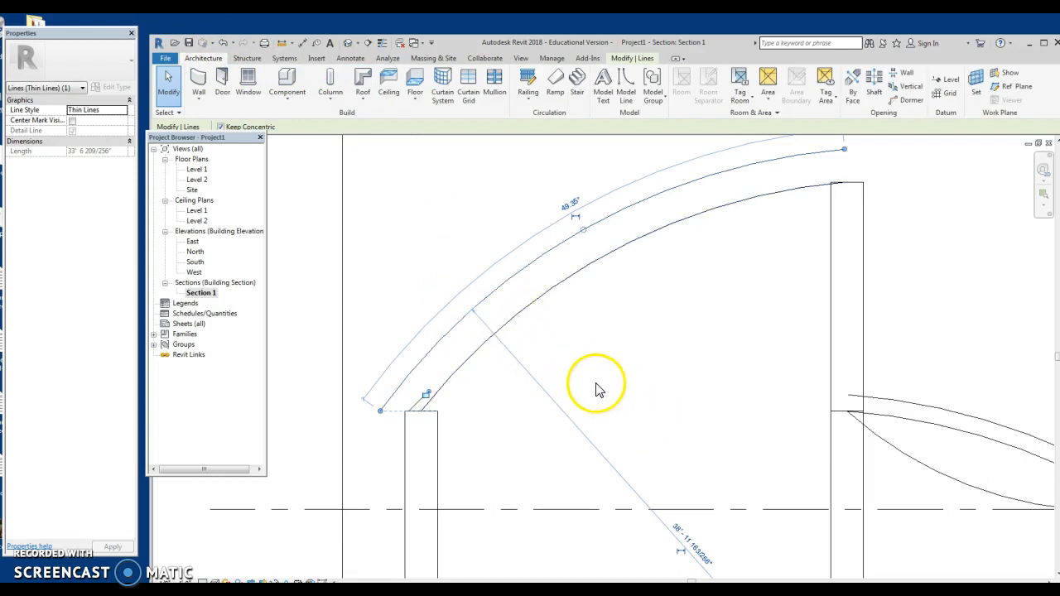
key("Escape")
Step: Extend the upper end of the outer large arc slightly past the middle wall, making the arc about 35' 10" long
scroll(605, 357, "down", 1)
middle_click_drag(592, 365, 552, 402)
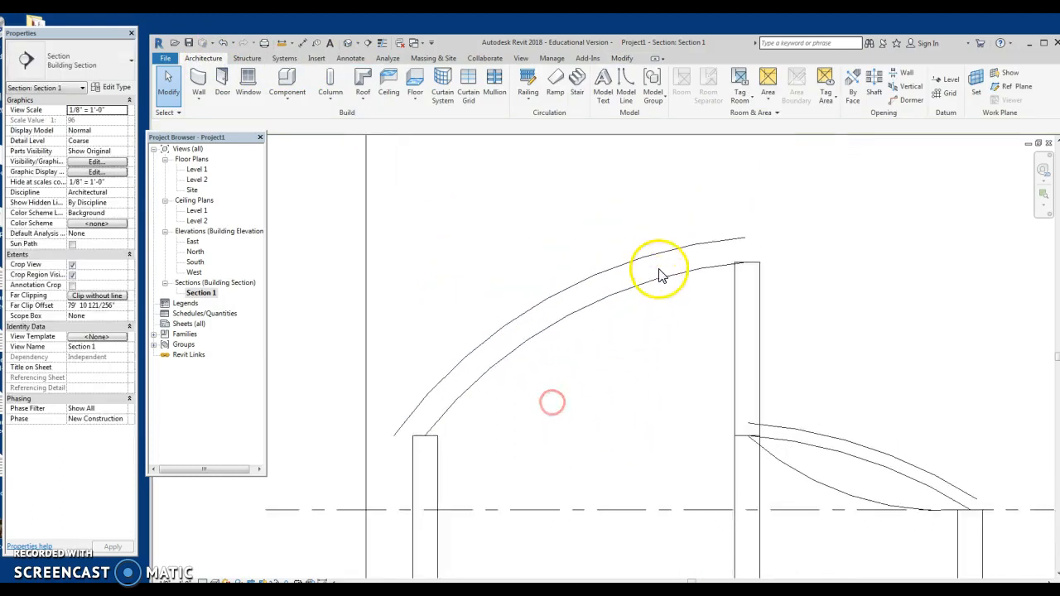
left_click(736, 244)
mouse_move(745, 240)
left_mouse_down()
mouse_move(773, 238)
mouse_move(760, 268)
mouse_move(750, 259)
mouse_move(764, 248)
left_mouse_up()
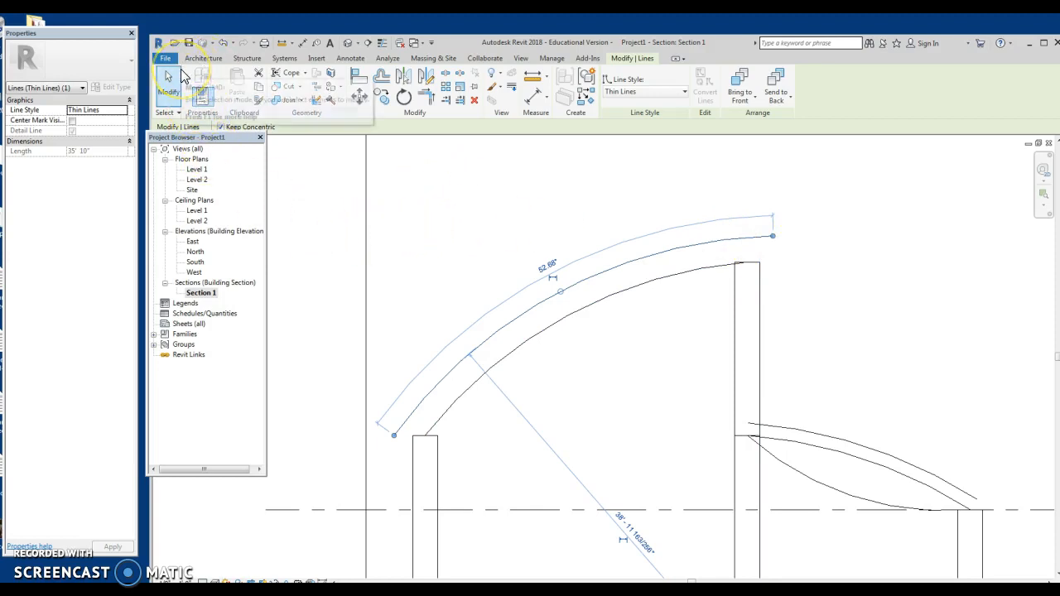
left_click(140, 76)
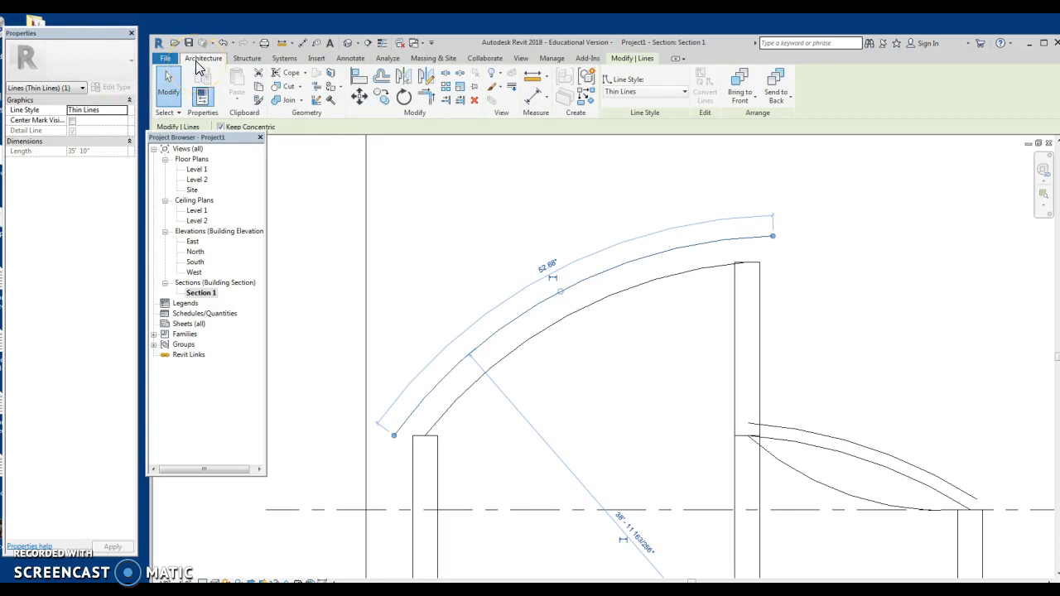
Step: Start an in-place model in the Roofs category, keeping the default name Roofs 1
left_click(201, 58)
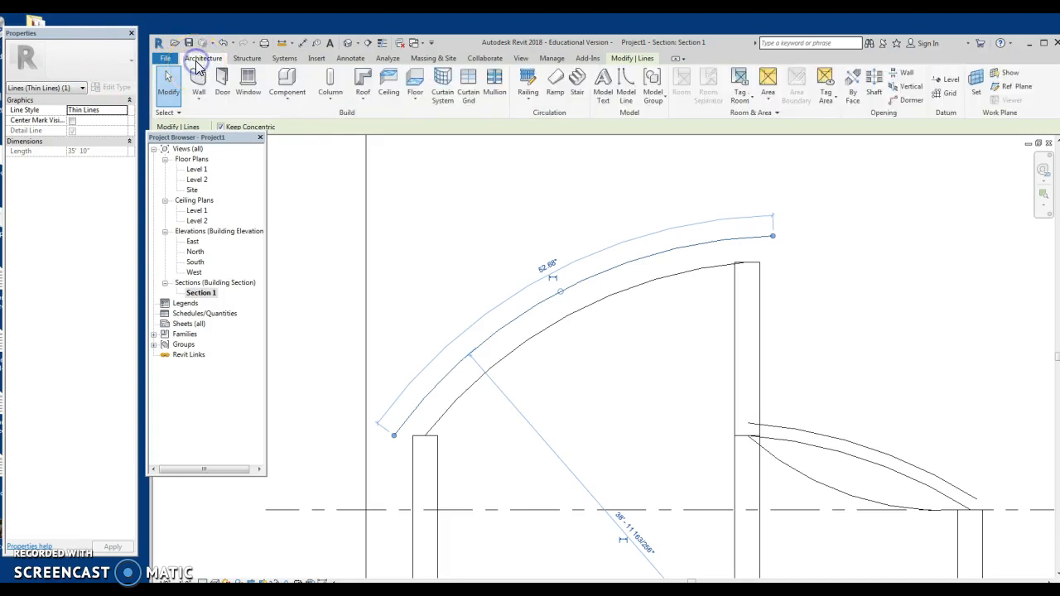
left_click(290, 102)
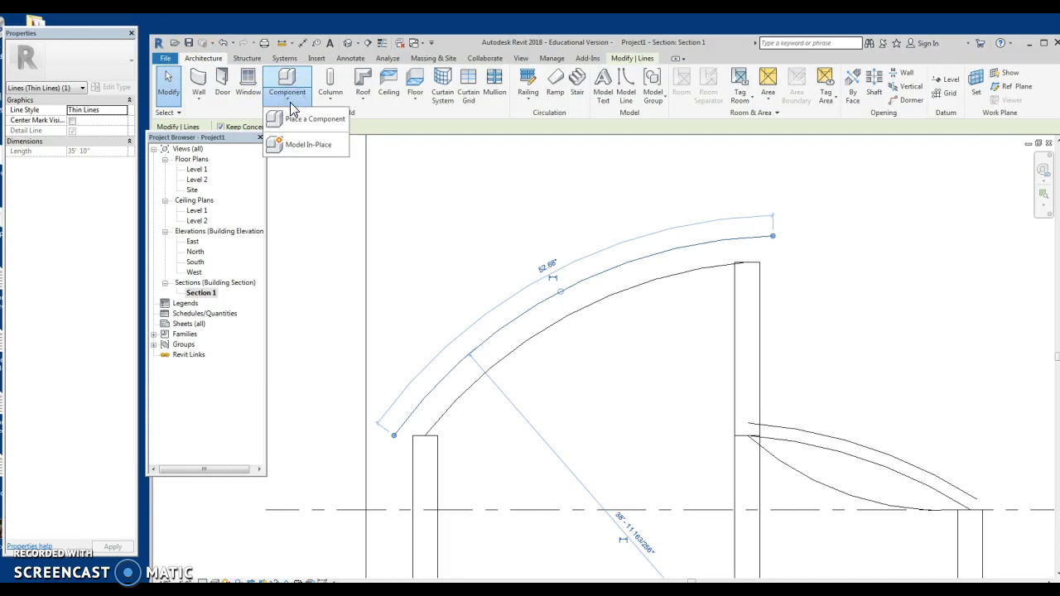
left_click(297, 149)
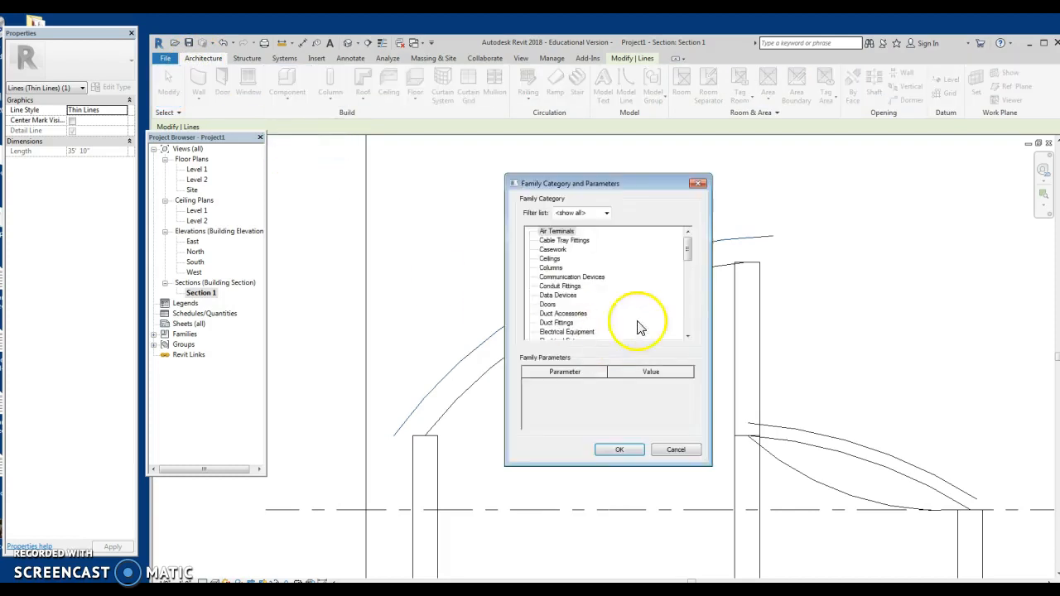
left_click_drag(691, 258, 686, 315)
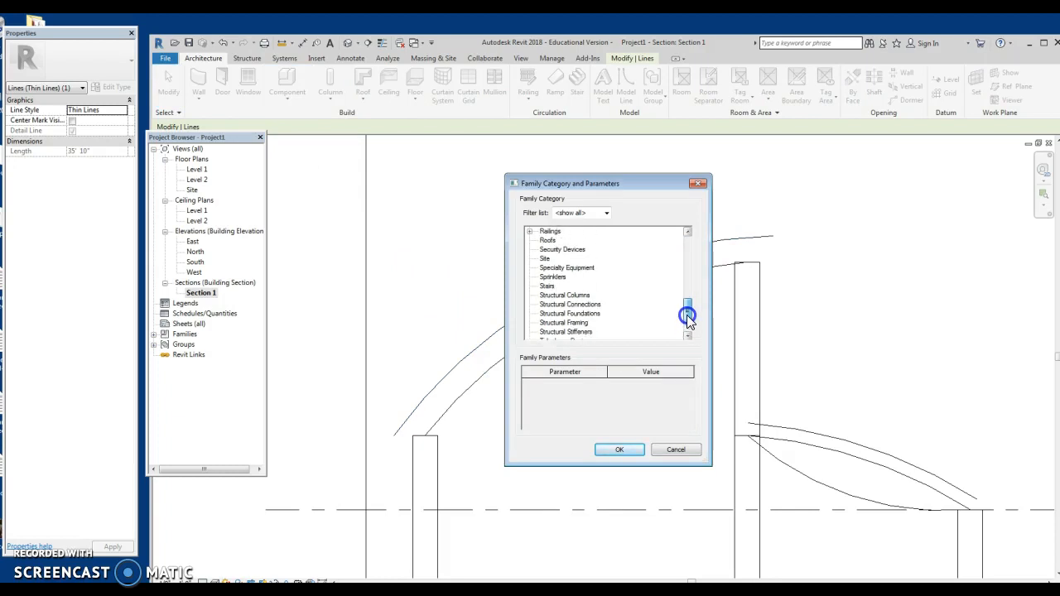
left_click(547, 240)
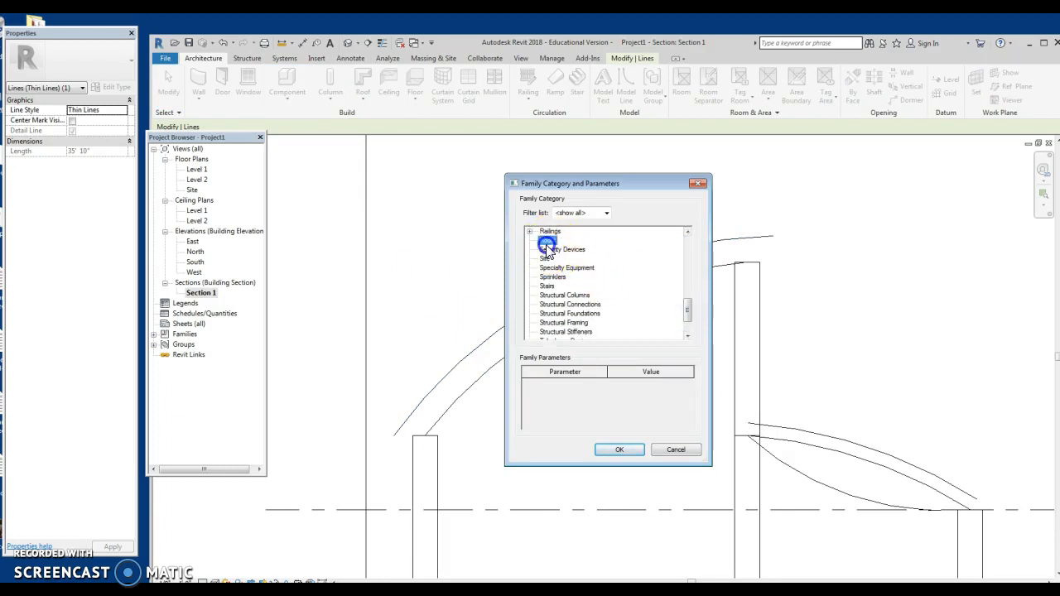
left_click(610, 449)
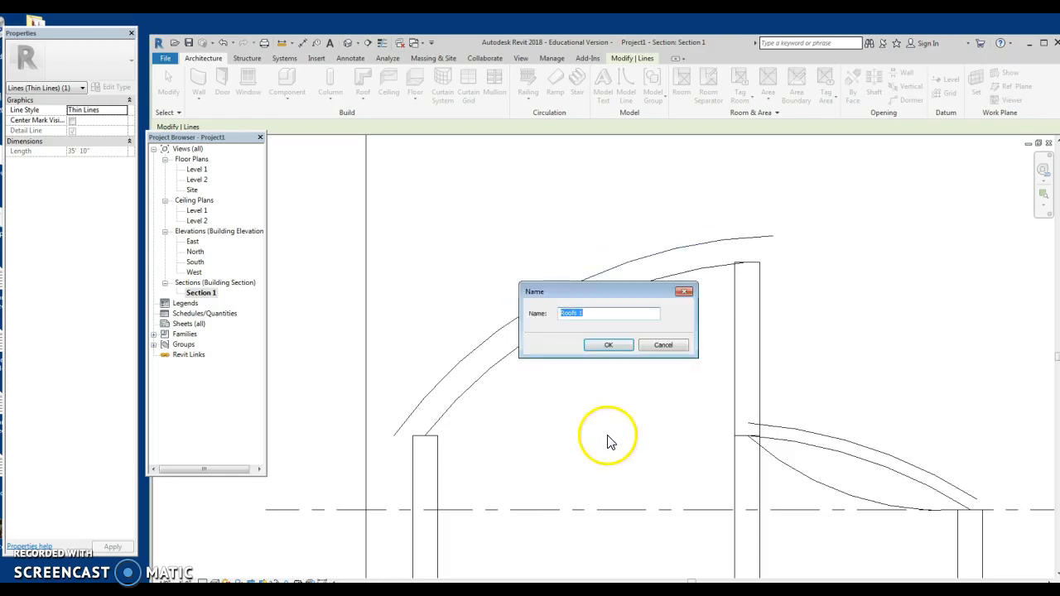
left_click(606, 346)
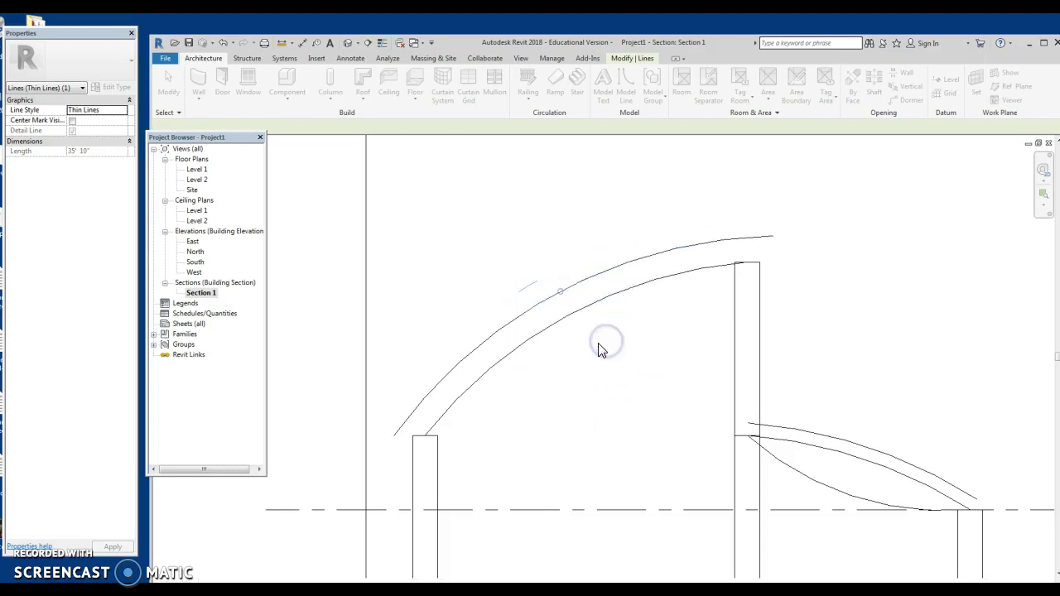
Step: Start a solid extrusion on the work plane Reference Plane : rafter-1
left_click(251, 83)
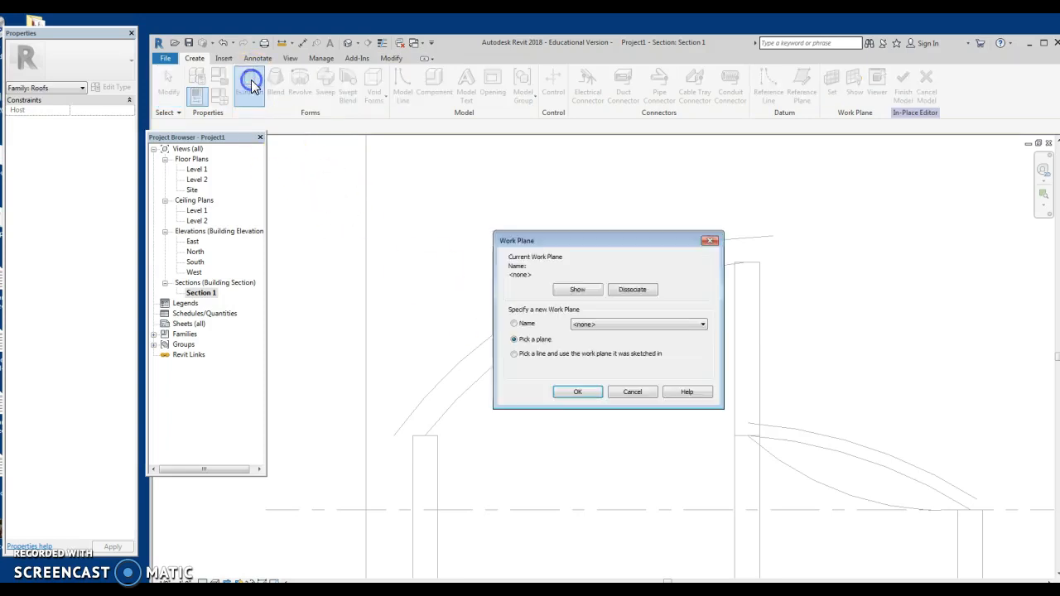
left_click(671, 323)
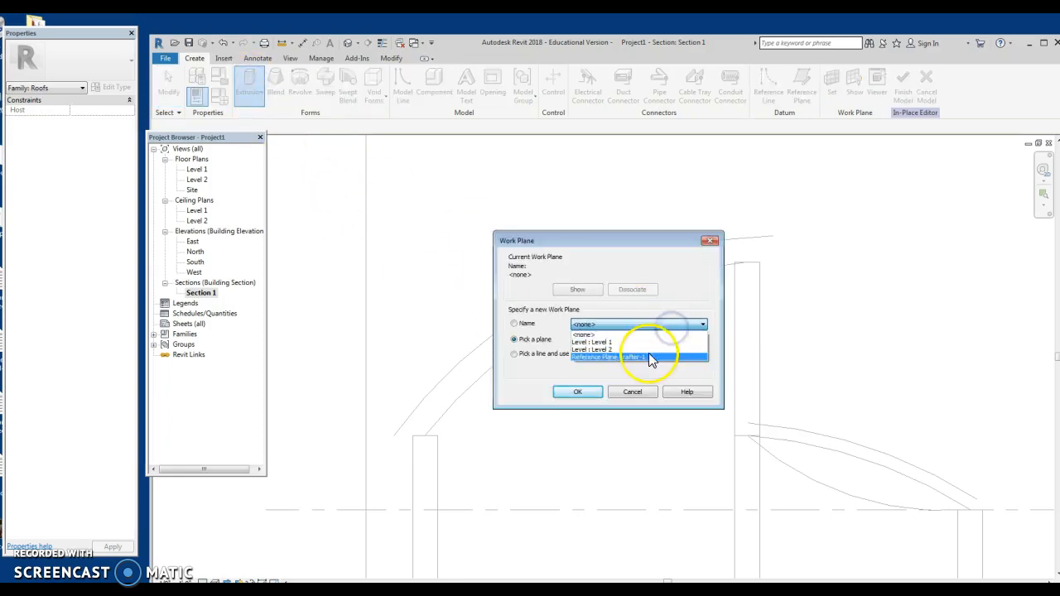
left_click(647, 357)
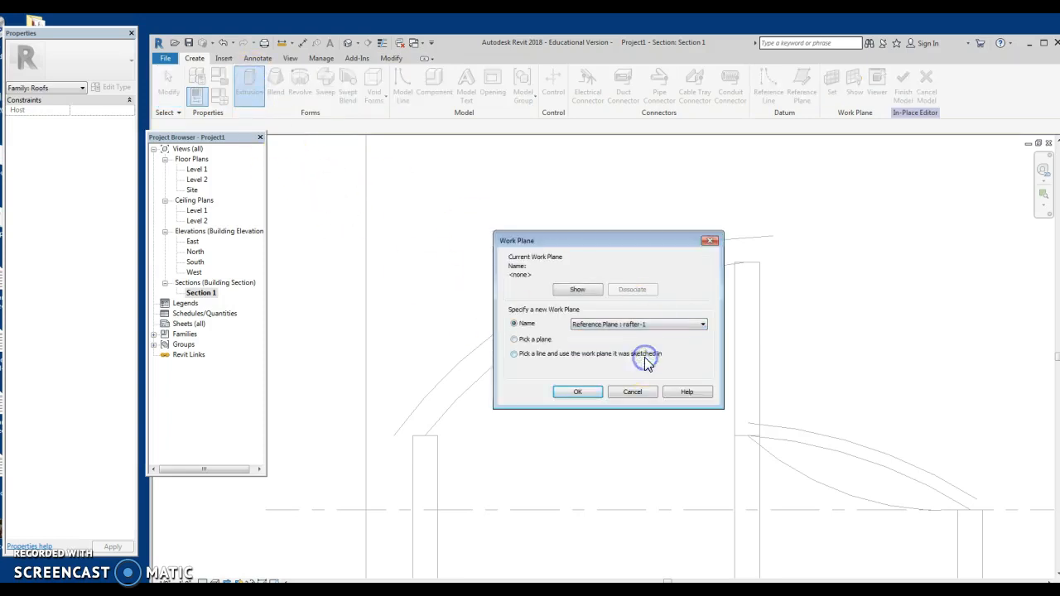
left_click(582, 395)
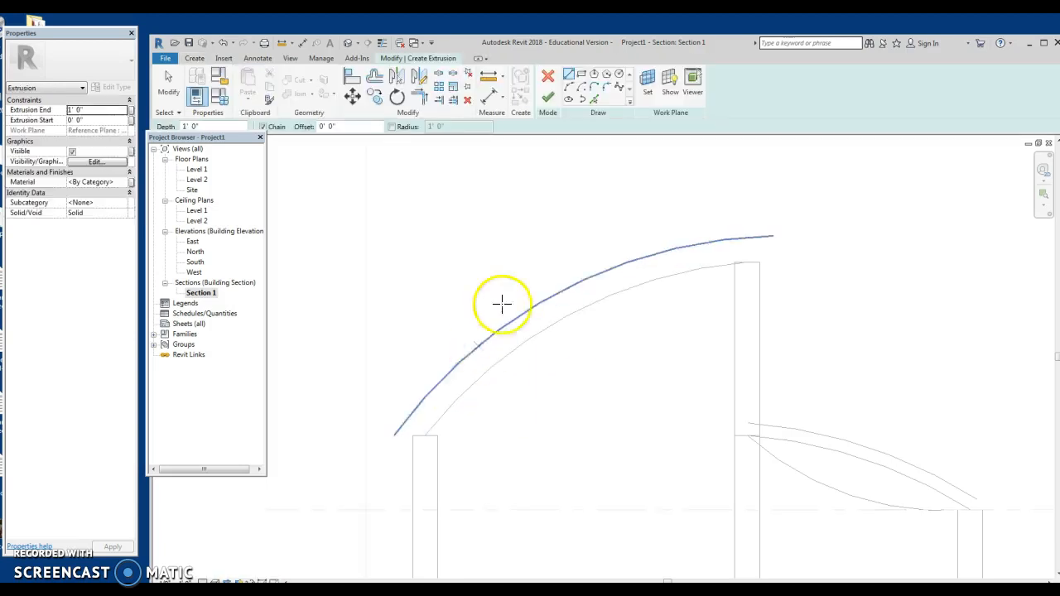
Step: Add the outer and inner large arcs to the extrusion sketch by picking the existing lines
left_click(594, 100)
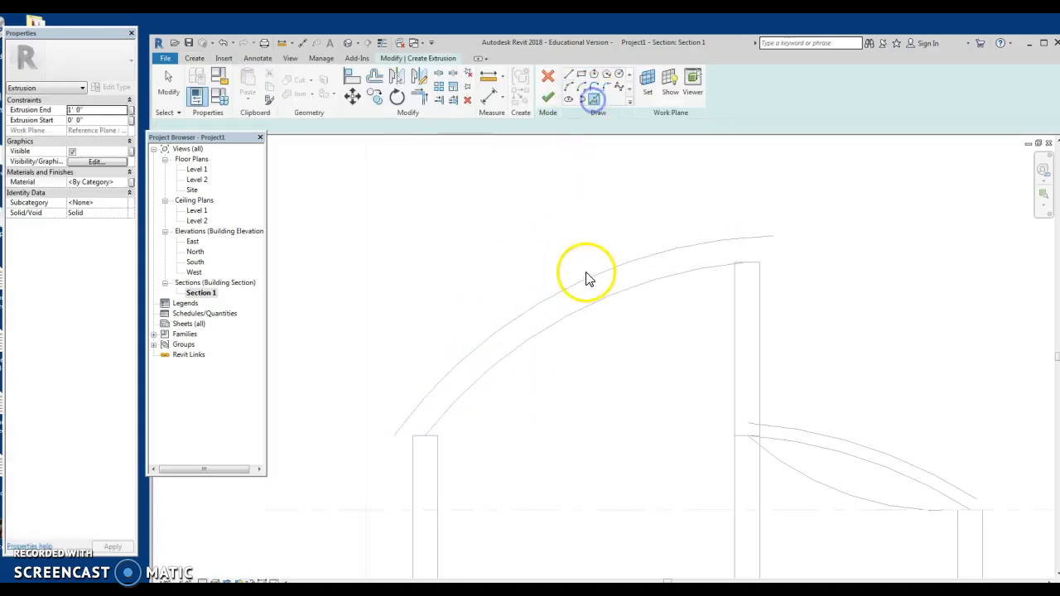
left_click(586, 278)
left_click(594, 312)
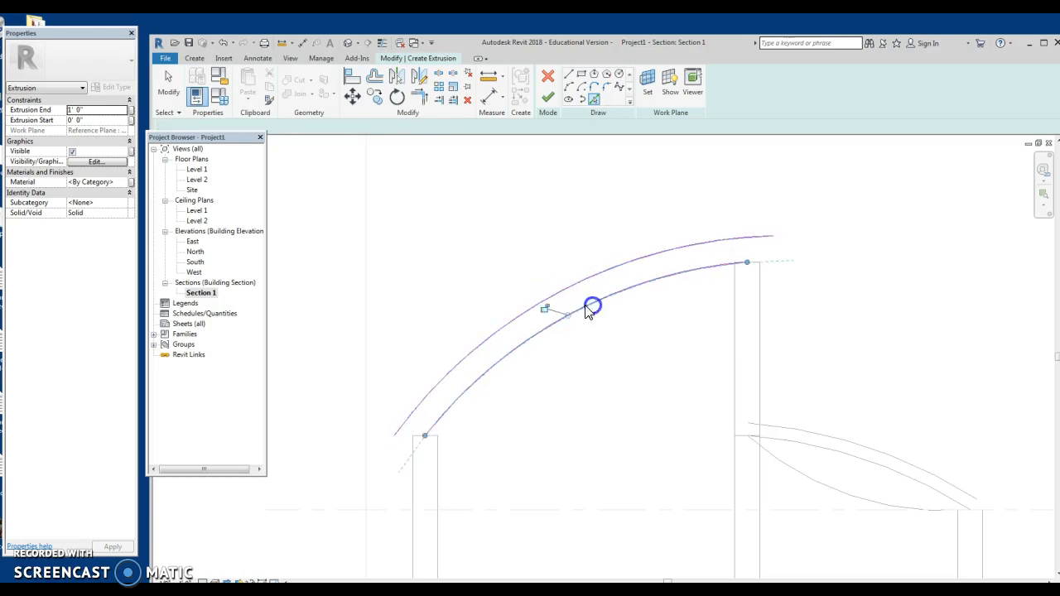
Step: Close both ends of the rafter profile with straight lines between the arc endpoints and finish the 1' deep extrusion
left_click(568, 74)
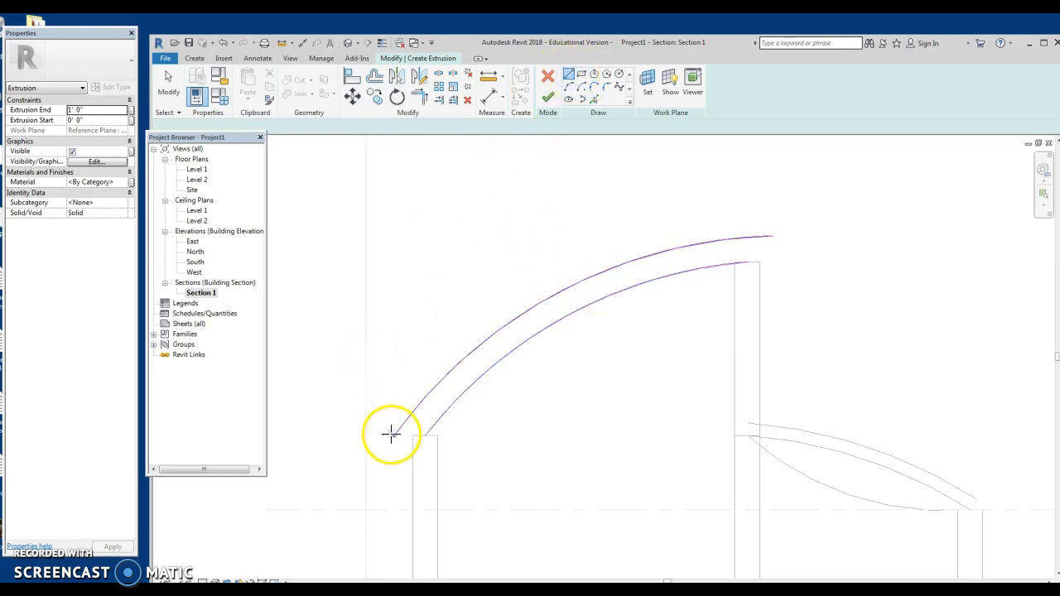
left_click(398, 432)
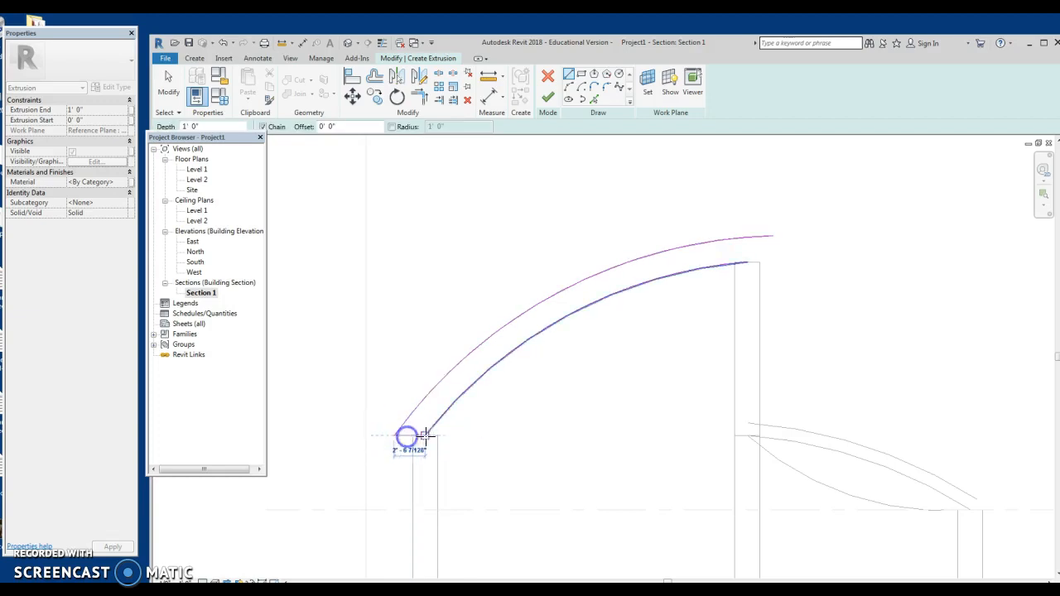
left_click(428, 436)
left_click(749, 262)
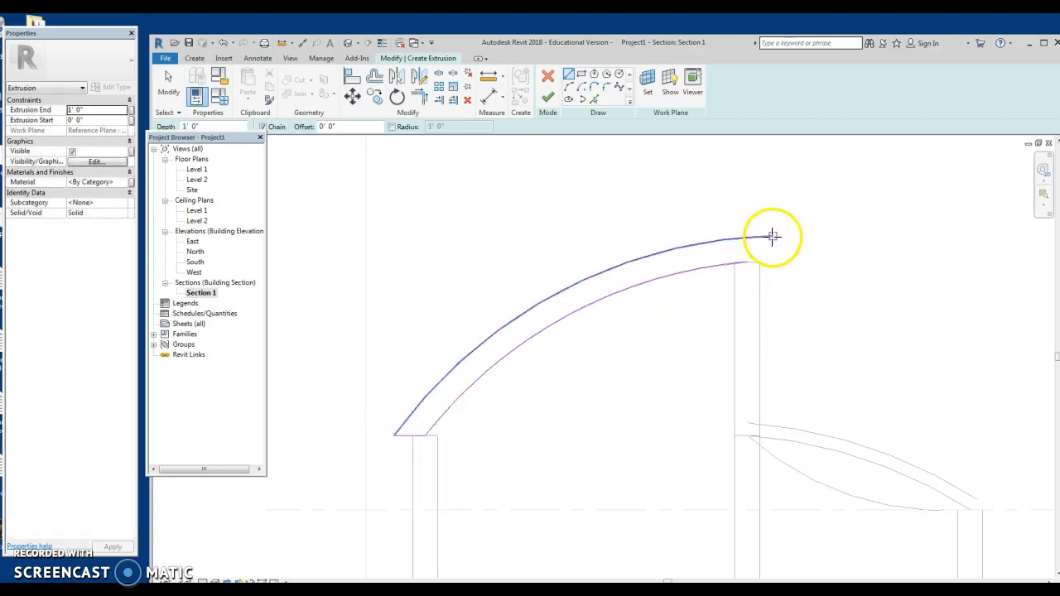
left_click(753, 259)
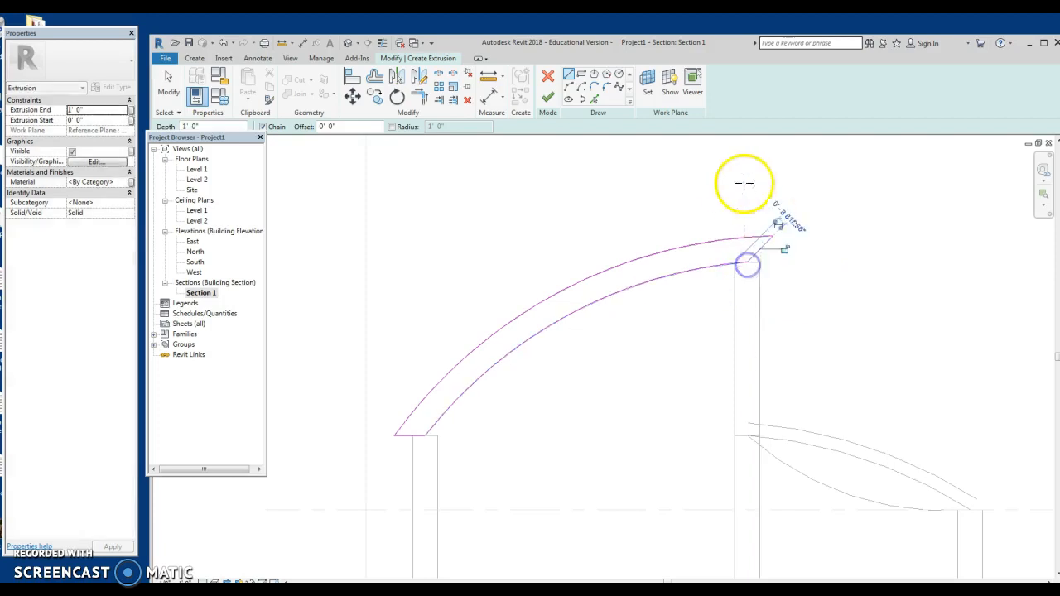
key("Escape")
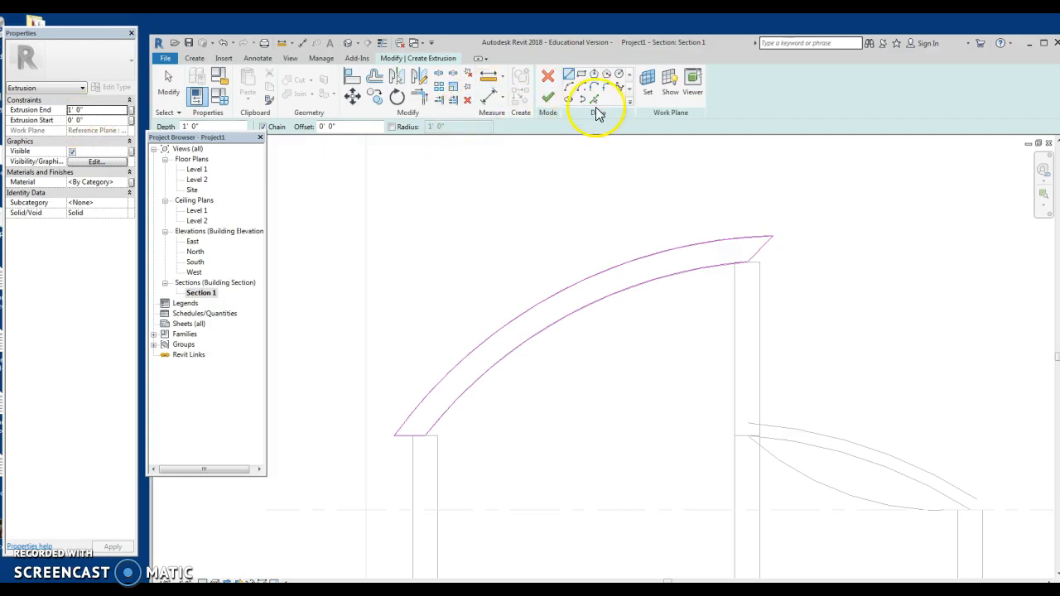
left_click(548, 100)
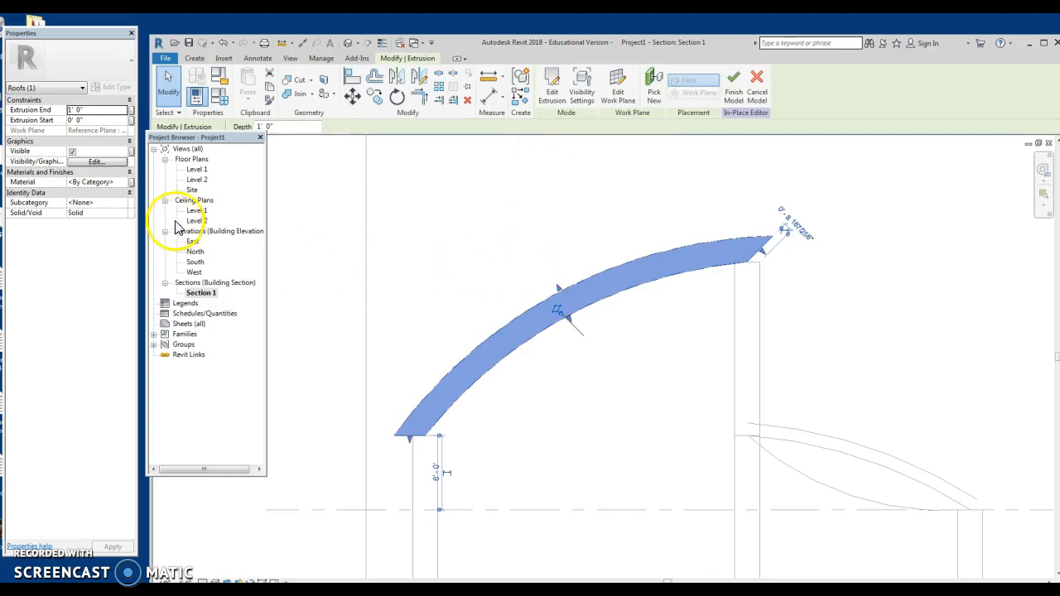
Step: In the Site plan, make multiple unconstrained copies of the rafter extrusion at the same edge of each of the four other wall lines
double_click(191, 189)
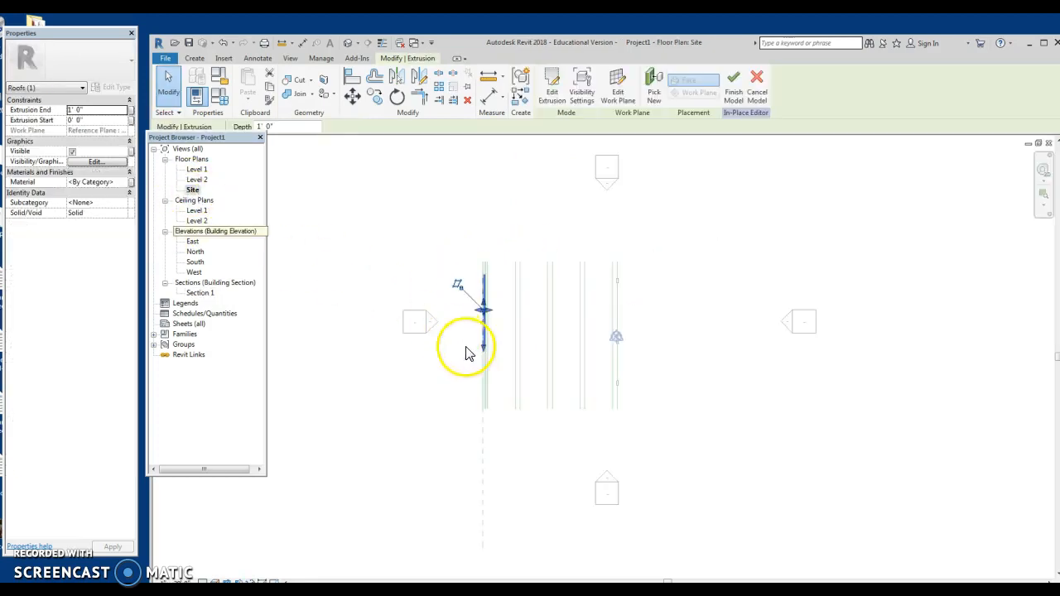
scroll(462, 340, "up", 1)
middle_click_drag(461, 340, 425, 405)
scroll(426, 334, "up", 2)
middle_click_drag(438, 309, 418, 369)
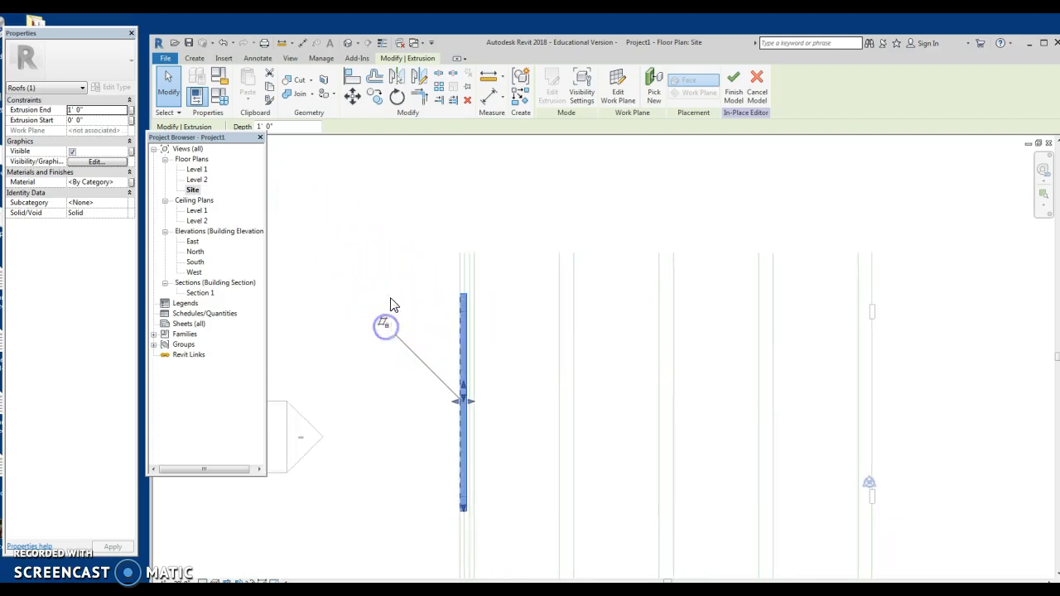
left_click(374, 99)
left_click(321, 137)
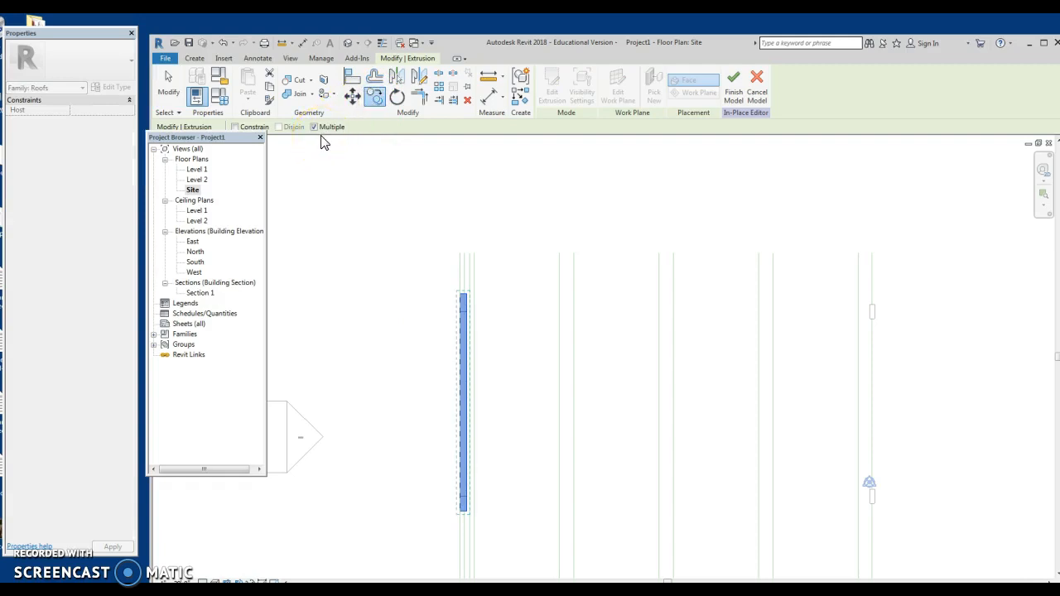
left_click(256, 131)
left_click(460, 253)
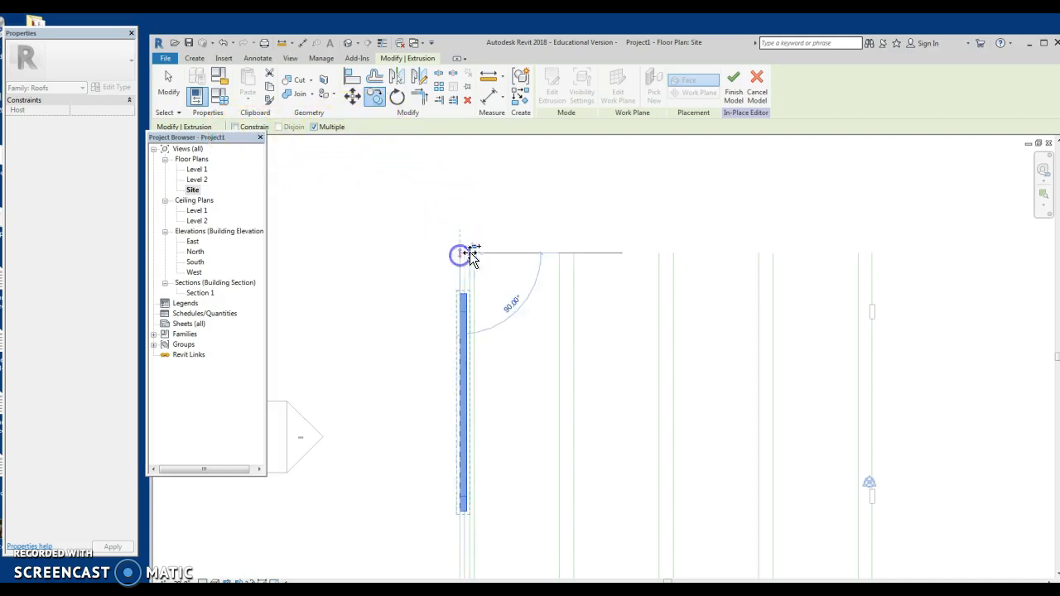
left_click(562, 253)
left_click(660, 252)
left_click(761, 253)
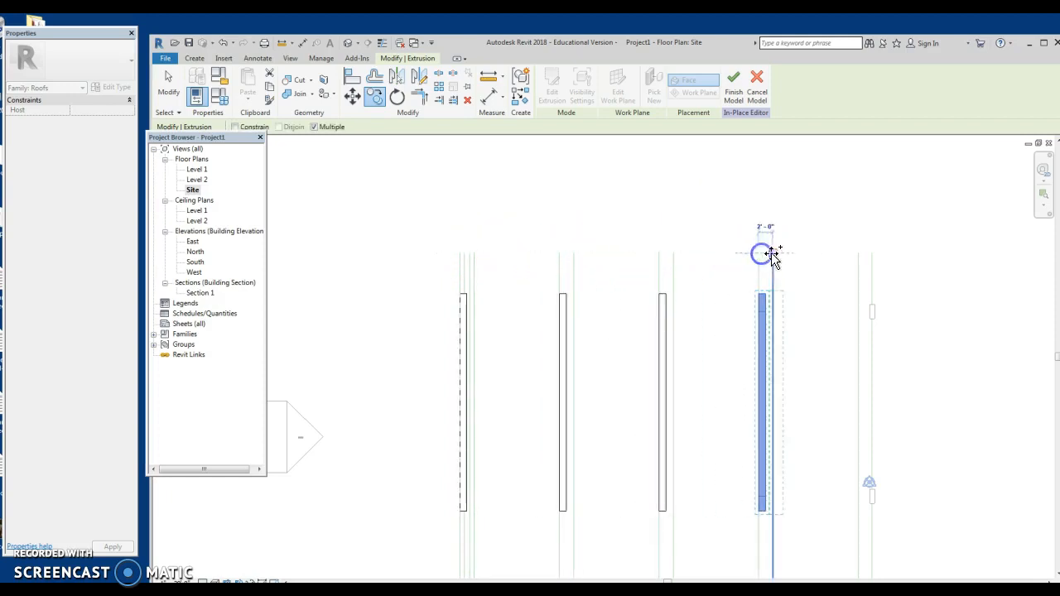
left_click(859, 251)
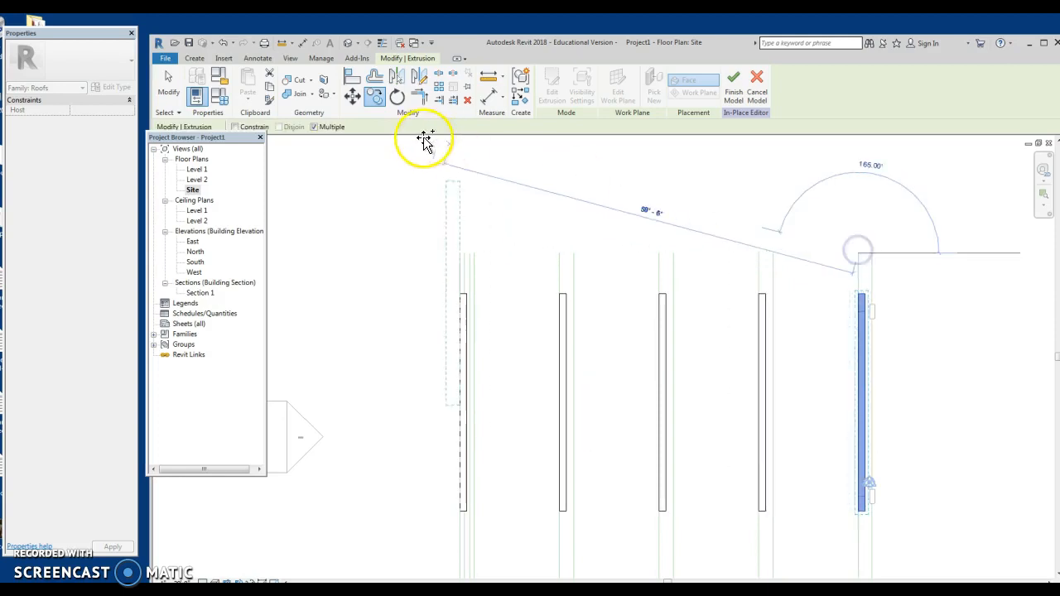
key("Escape")
Step: Examine the five curved rafters and their supporting walls in the default 3D view from the building's right side
left_click(349, 42)
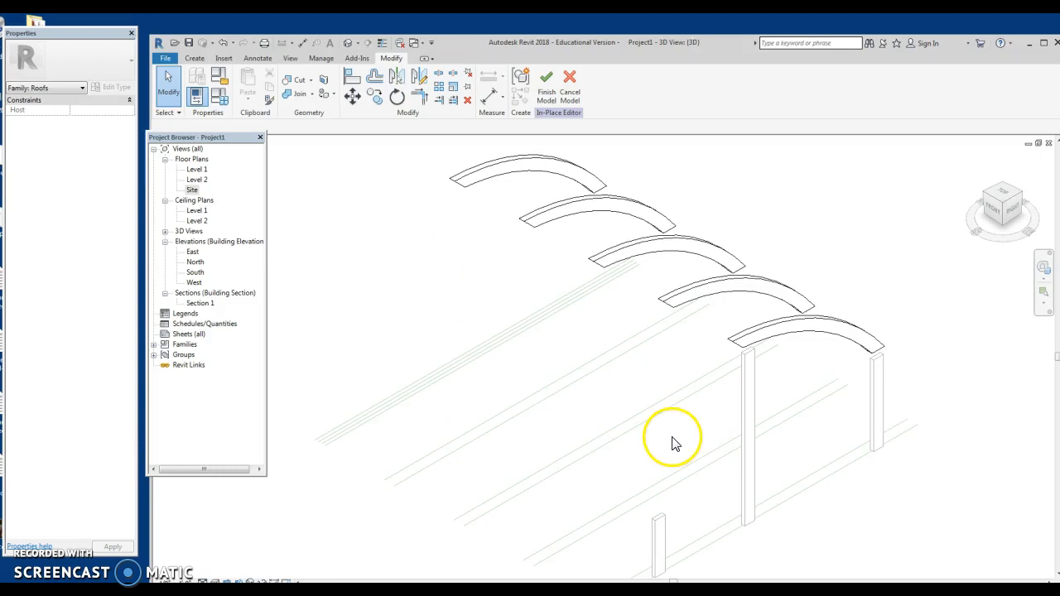
middle_click_drag(665, 440, 534, 385, "shift")
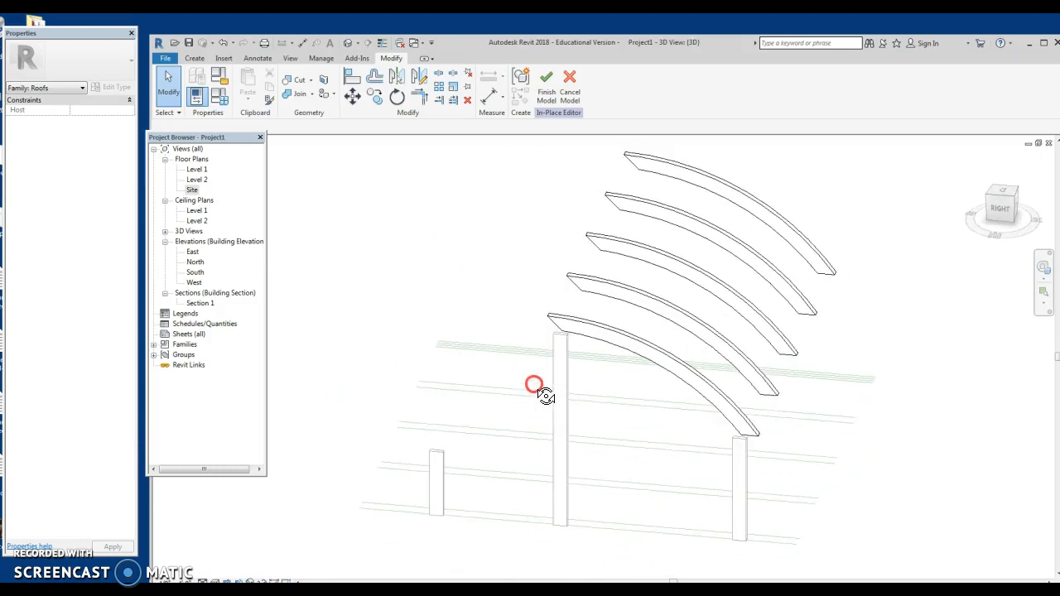